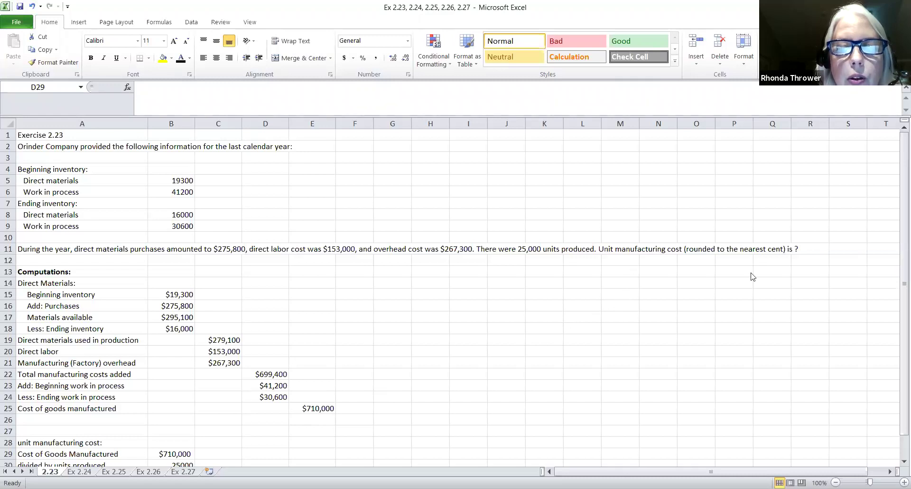
- Review the unit manufacturing cost computation in B29:B31 of sheet 2.23, from cost of goods manufactured through units produced to cost per unit
left_click_drag(904, 279, 903, 301)
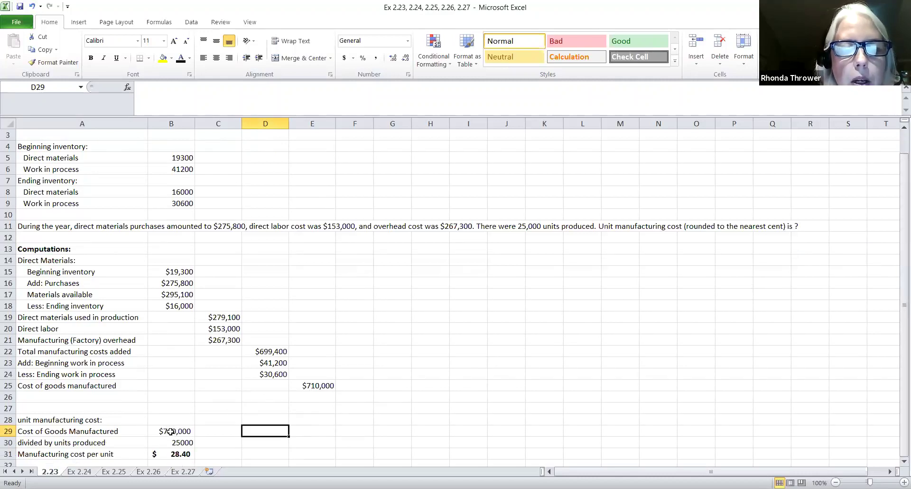
left_click(190, 432)
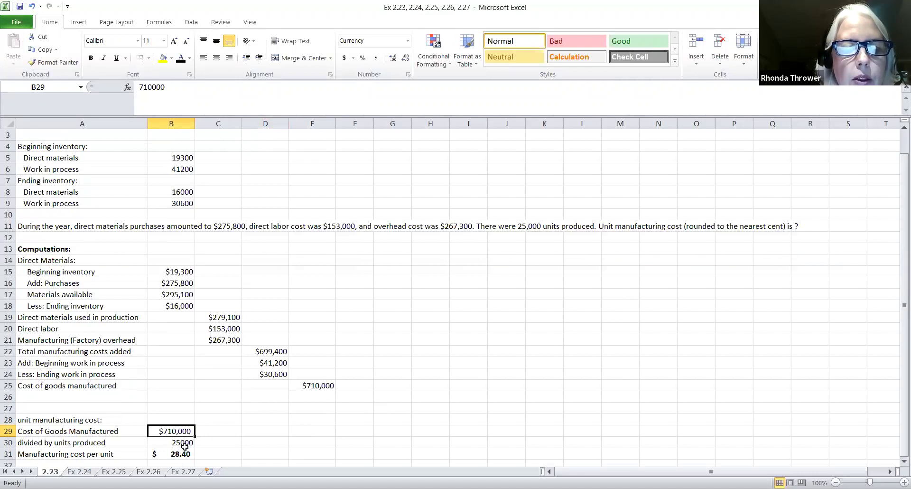
key("Down")
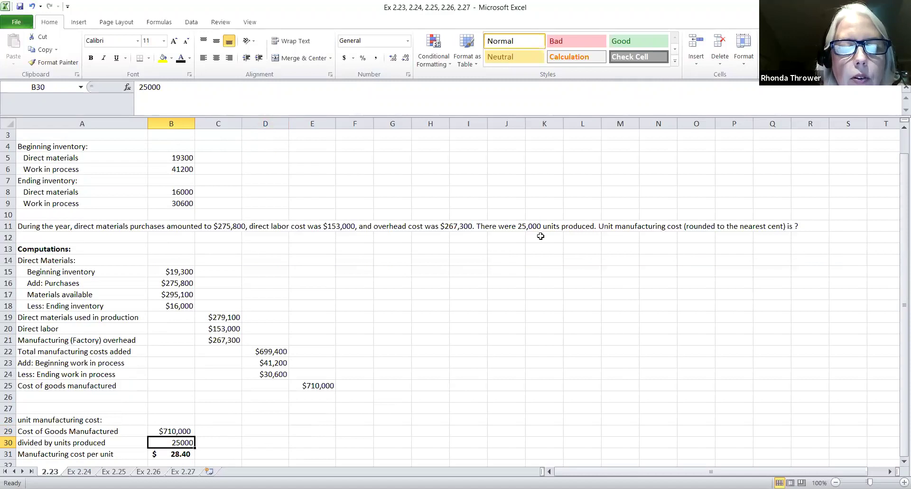
left_click(181, 454)
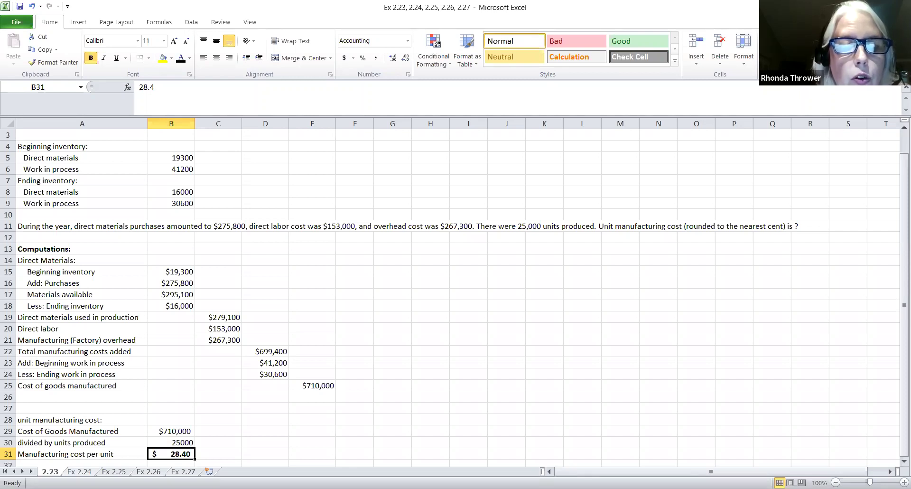
- Open sheet Ex 2.24 and check the fixed overhead per unit formula in C21 against the problem's fixed overhead and units produced
left_click(80, 471)
left_click_drag(898, 290, 221, 154)
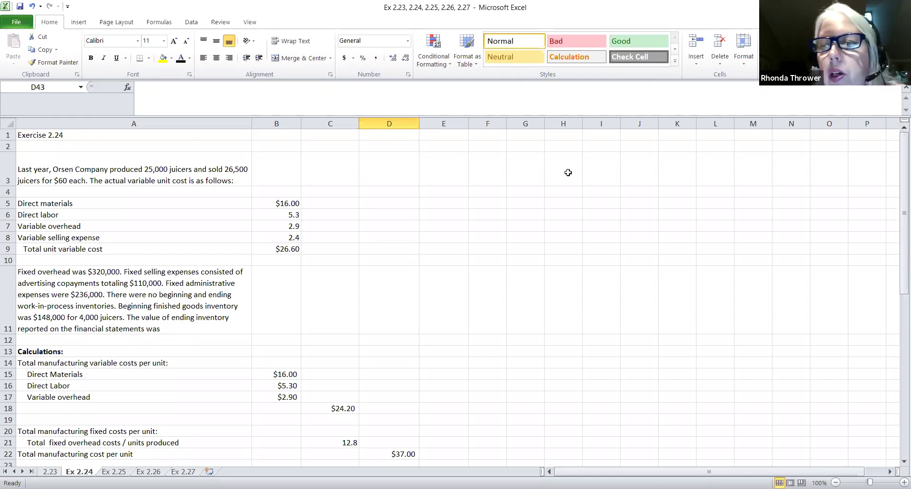
left_click_drag(897, 226, 897, 253)
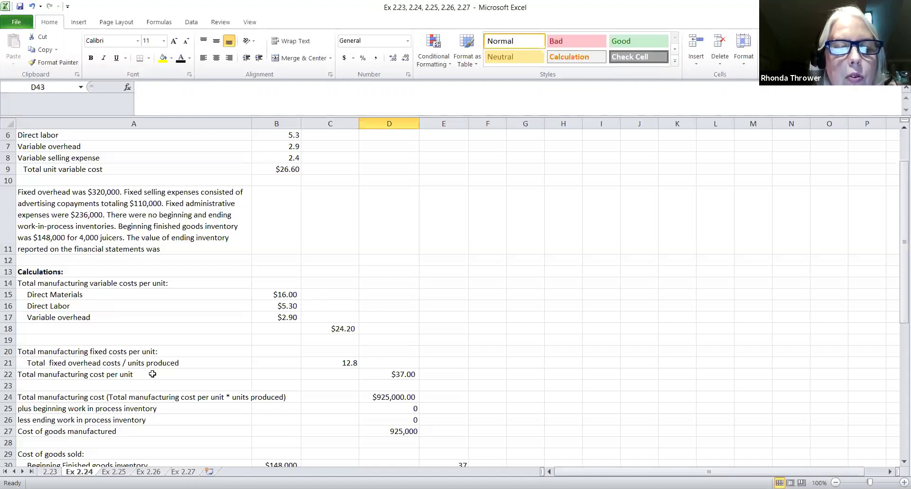
left_click(340, 365)
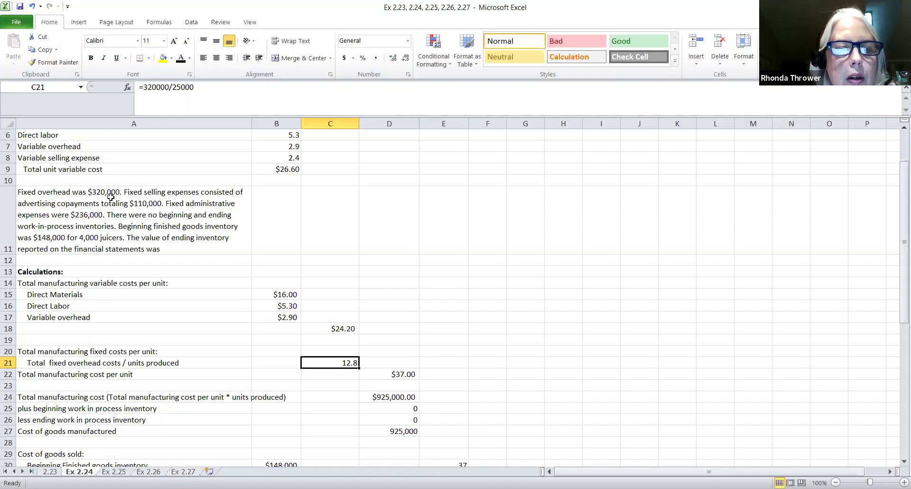
left_click_drag(896, 247, 897, 218)
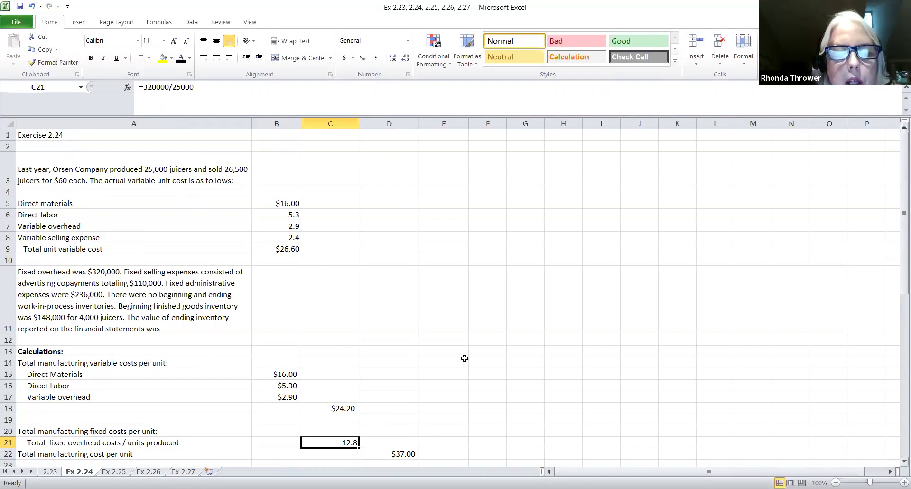
- Inspect the total manufacturing cost per unit, total manufacturing cost and cost of goods manufactured in D22, D24 and D27
scroll(465, 358, "down", 2)
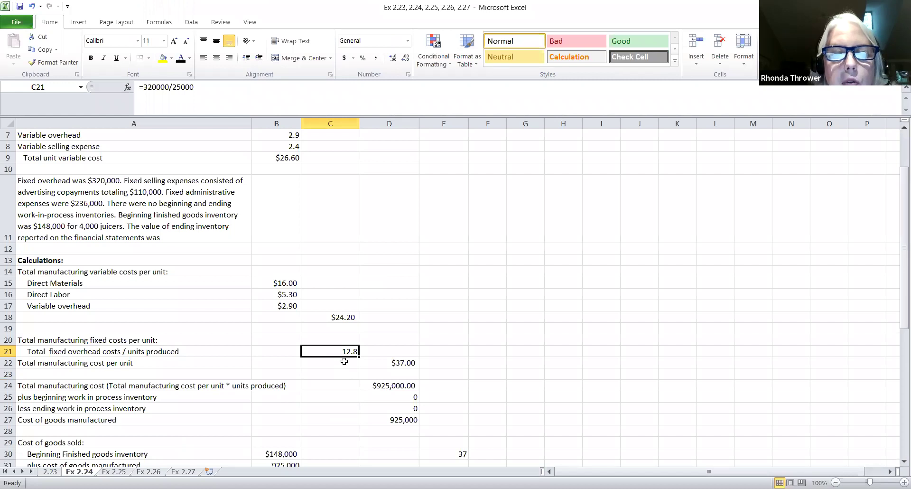
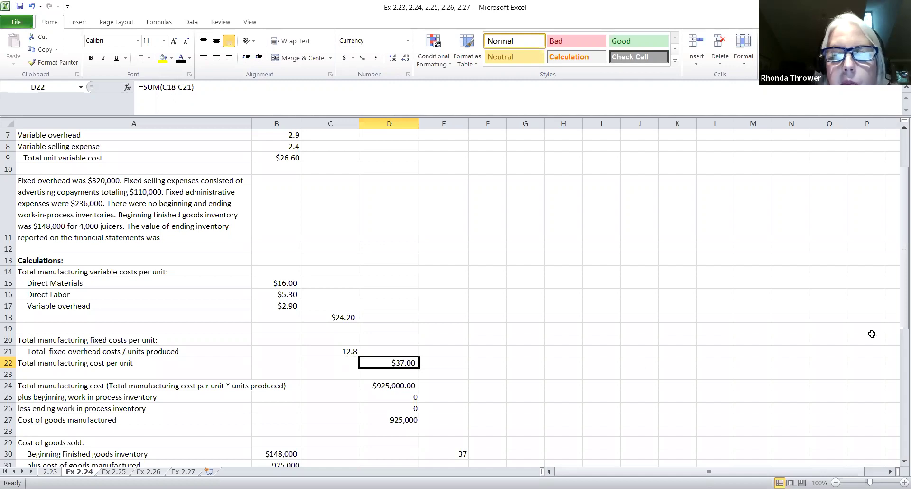
left_click_drag(897, 288, 897, 322)
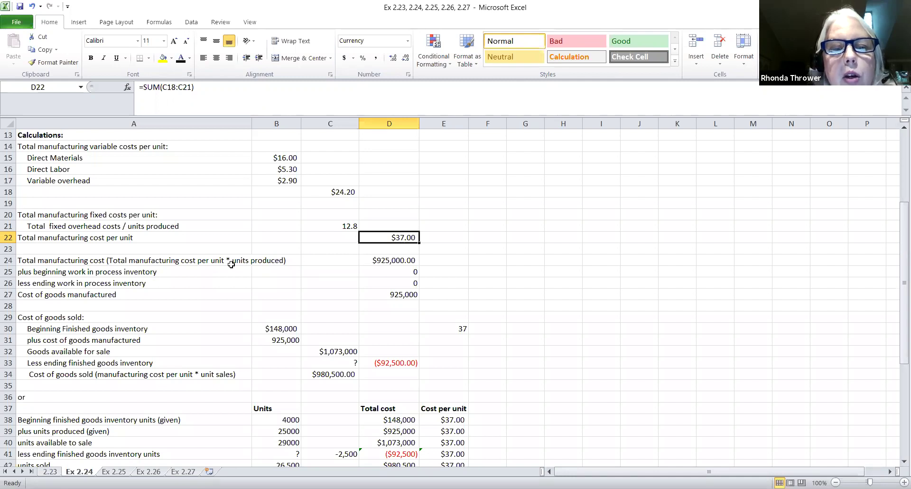
left_click(408, 262)
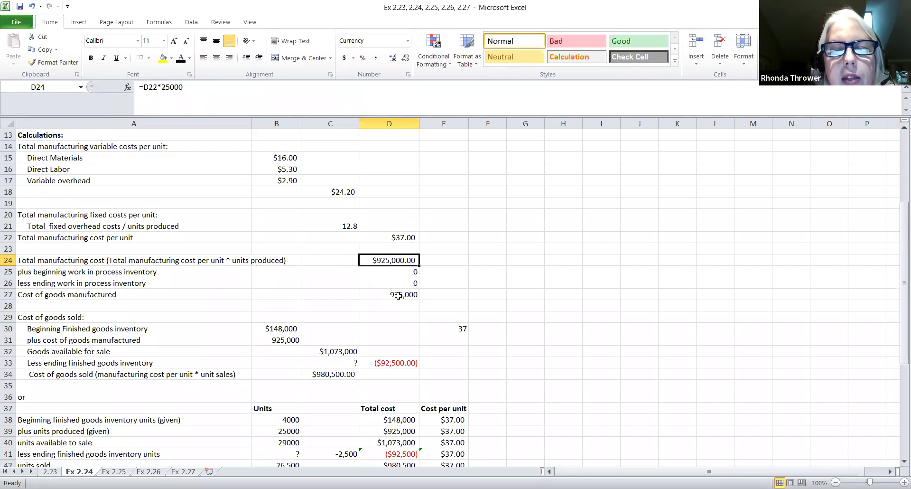
left_click(397, 295)
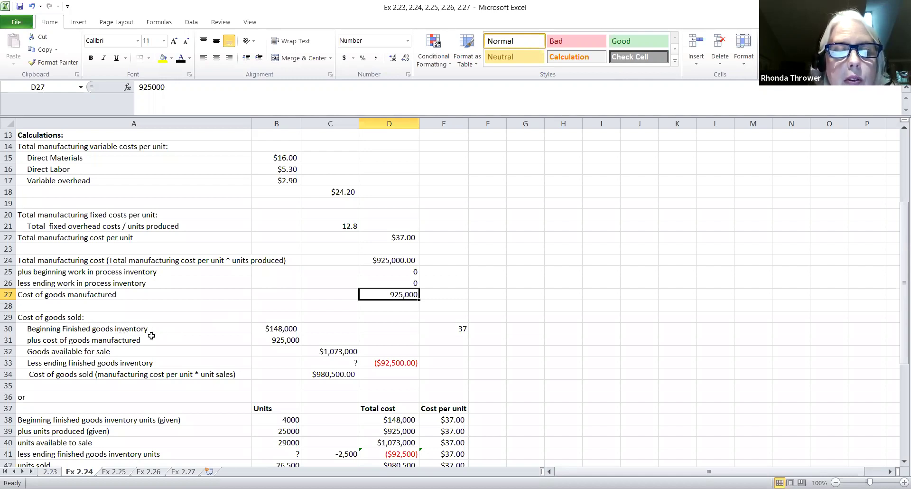
- Trace goods available for sale in C32 back to the beginning finished goods inventory and cost of goods manufactured in B30:B31
left_click(269, 329)
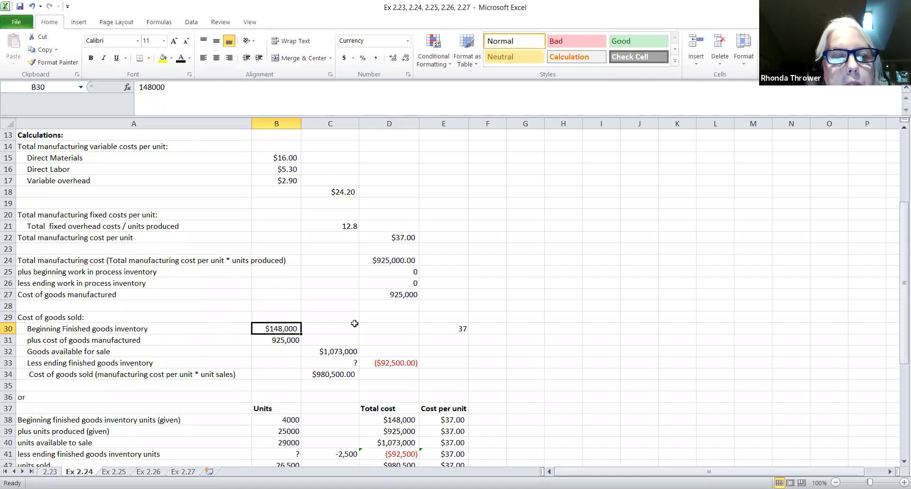
left_click_drag(896, 284, 897, 267)
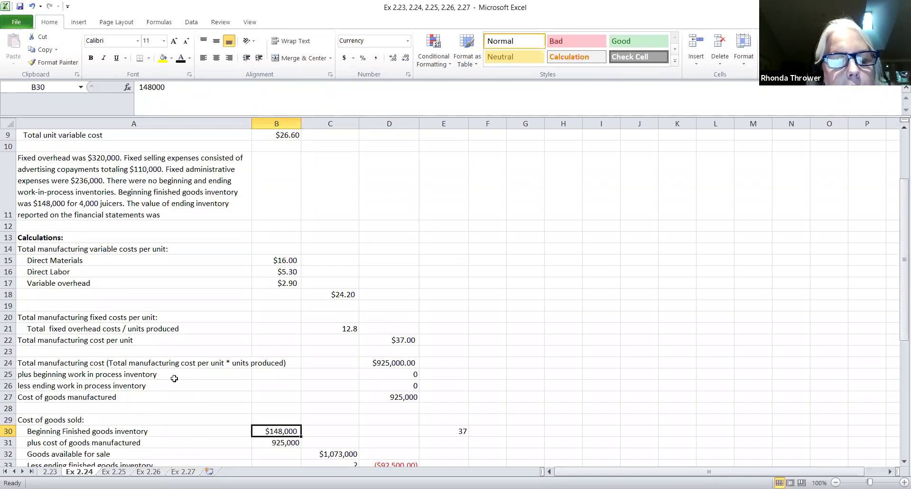
left_click(266, 444)
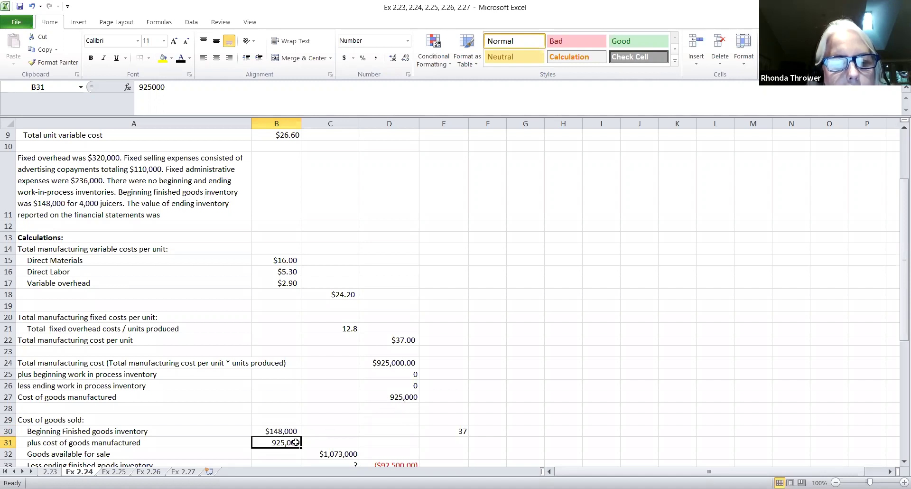
left_click(338, 456)
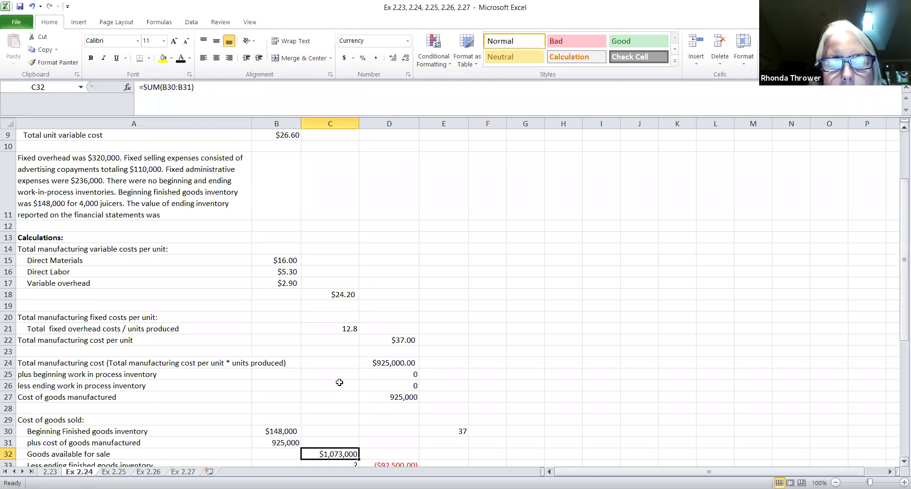
- Check the cost of goods sold formula in C34 against the units sold, and inspect the ending finished goods inventory formula in D33
scroll(340, 382, "down", 1)
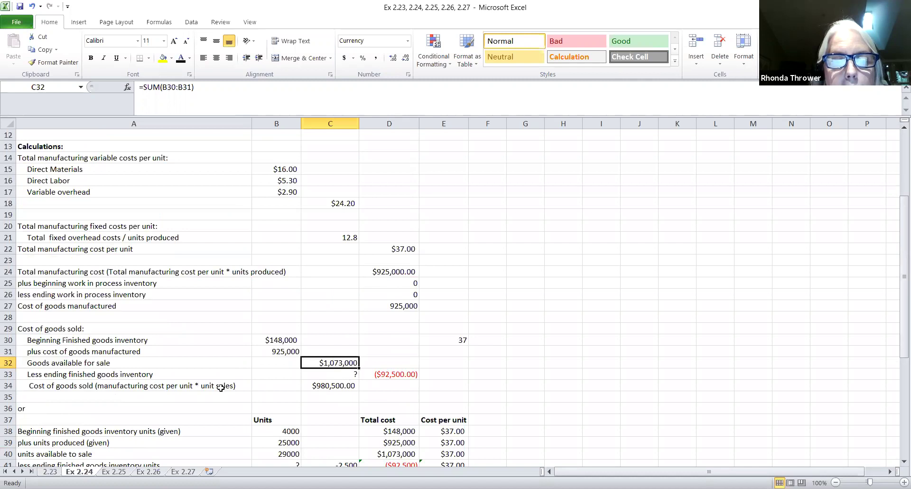
left_click(340, 386)
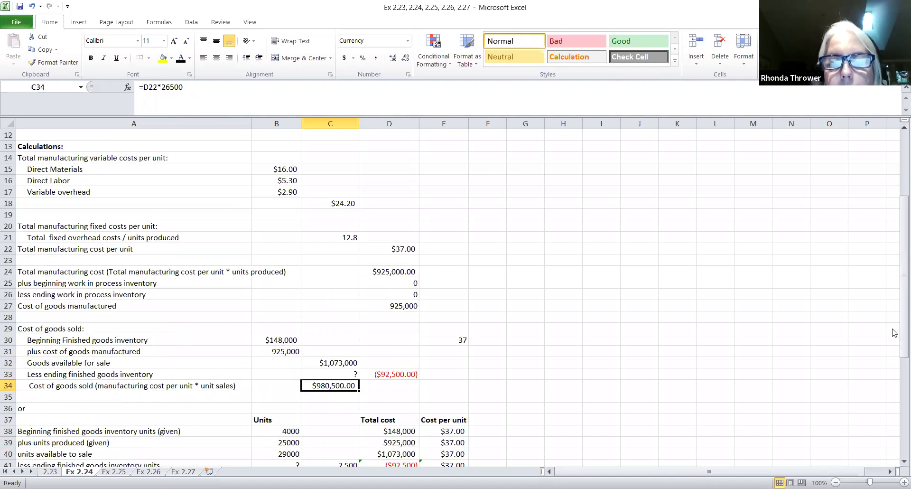
left_click_drag(898, 334, 234, 214)
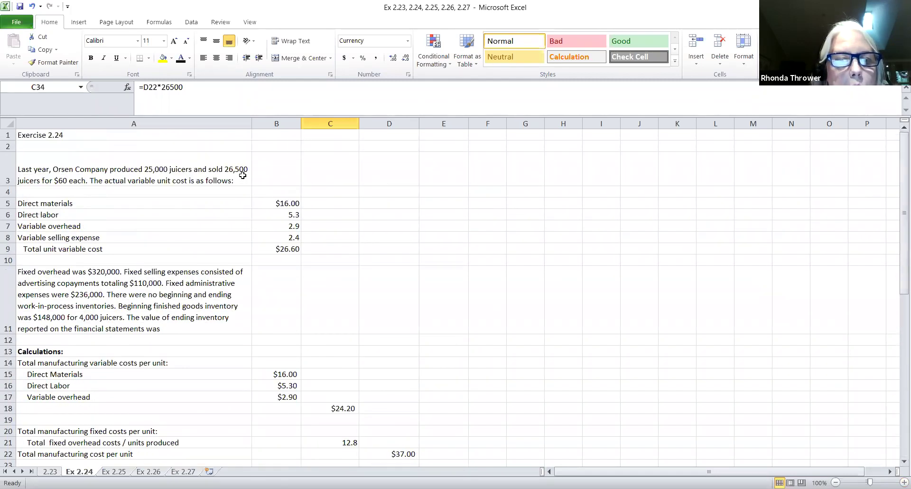
left_click_drag(904, 264, 904, 338)
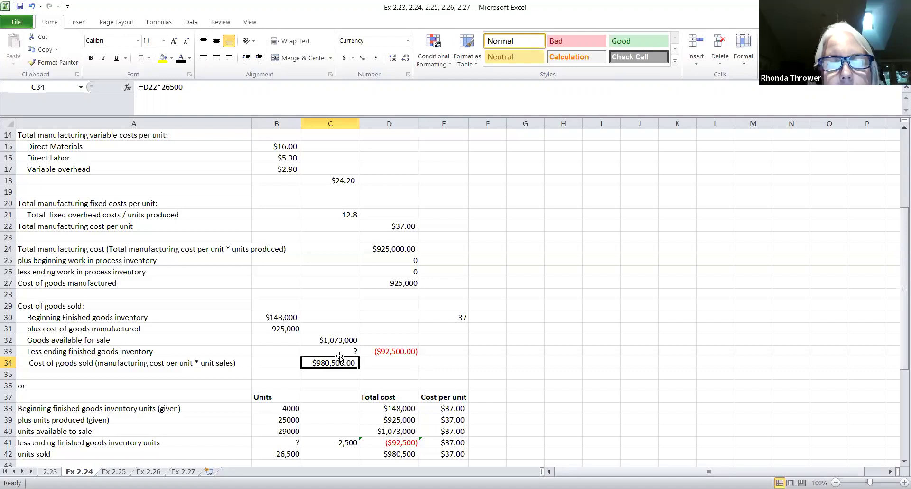
left_click(408, 356)
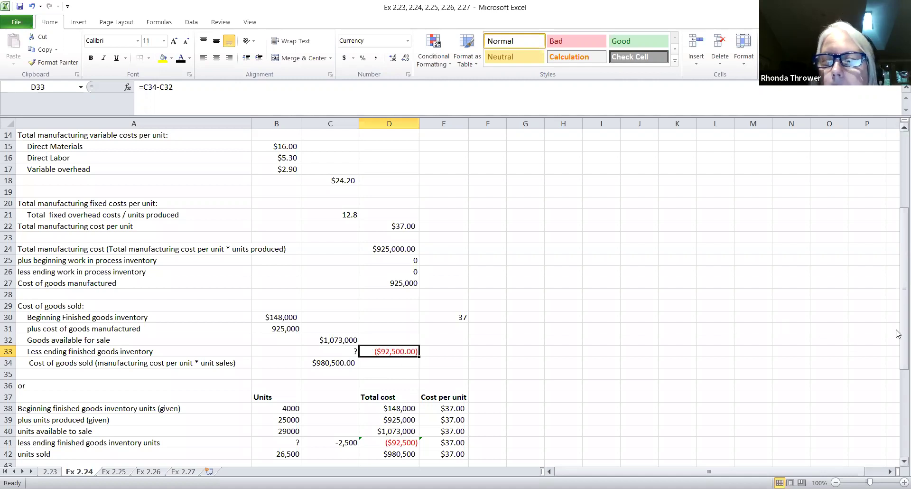
left_click_drag(897, 333, 898, 292)
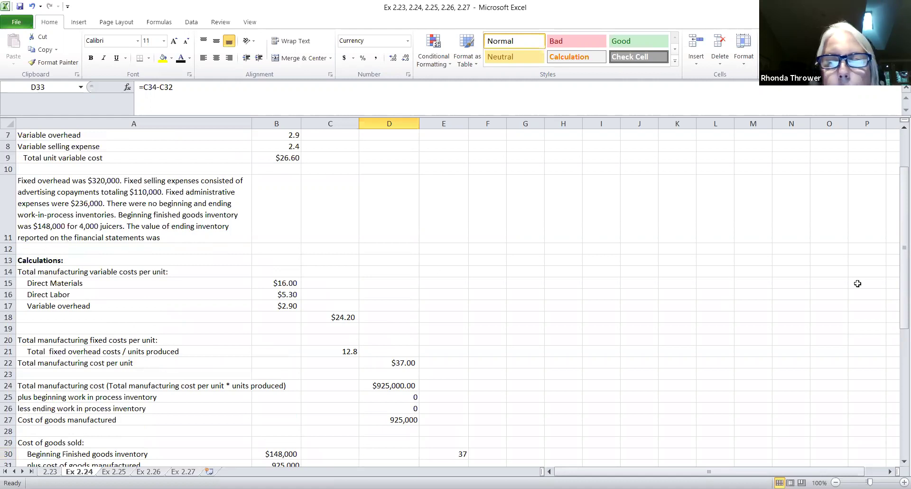
- Examine the alternative units-based computation of ending finished goods inventory, inspecting the formulas in C41, D41 and B44
left_click_drag(899, 264, 898, 349)
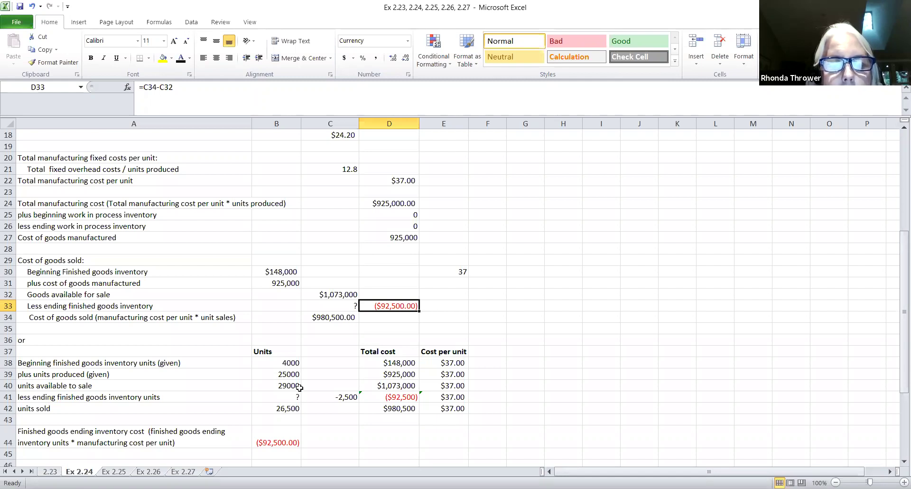
left_click(350, 399)
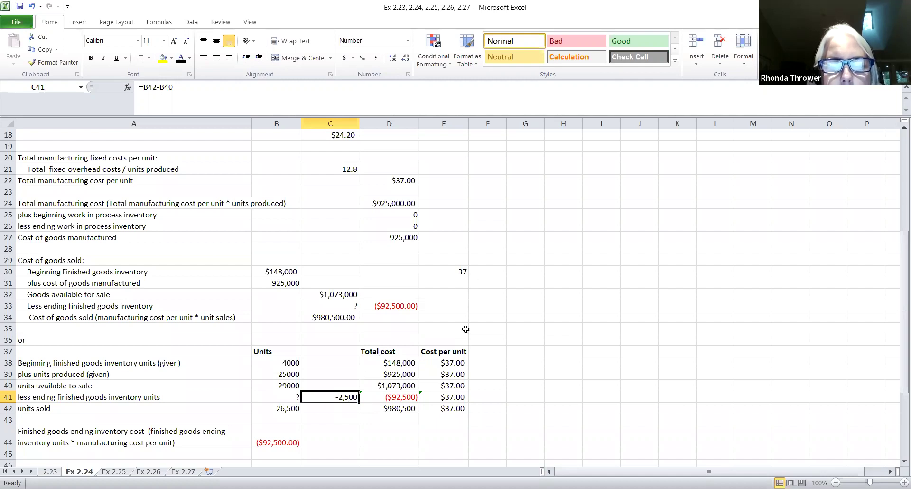
left_click(407, 400)
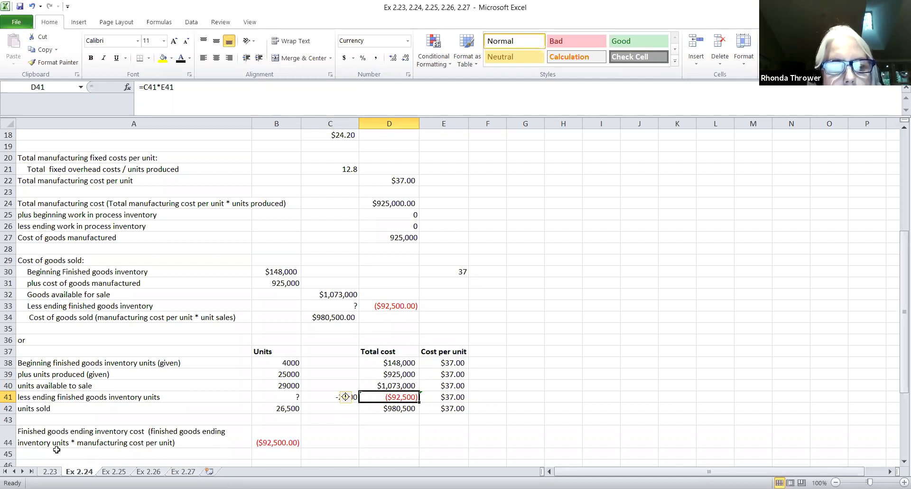
left_click(283, 446)
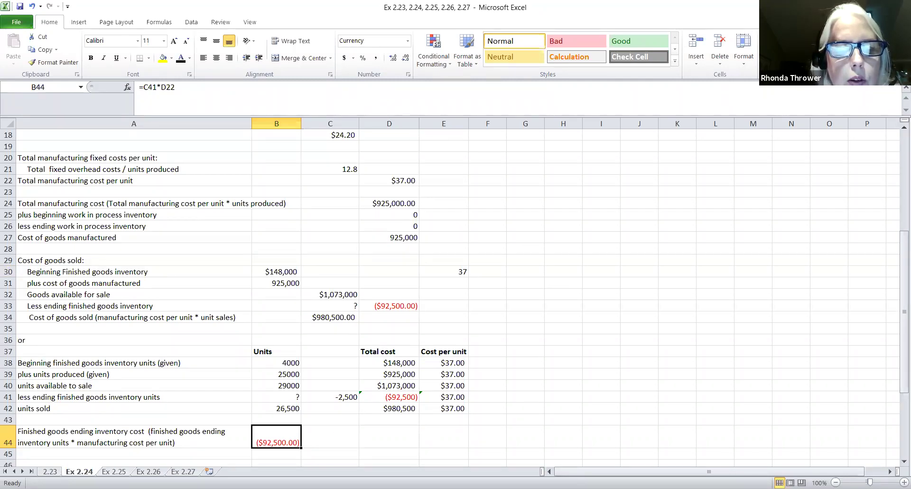
- Open sheet Ex 2.25, read the gross margin problem and inspect the sales formula in B13
key("ctrl+Page_Down")
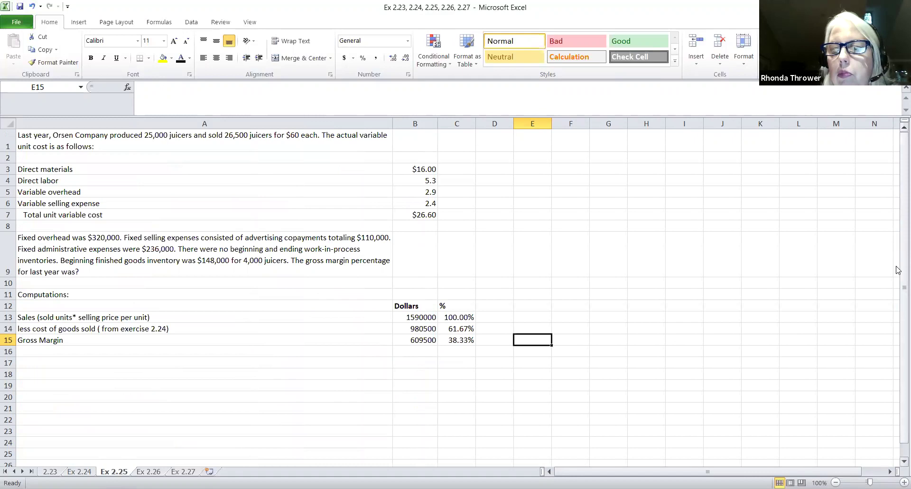
scroll(897, 270, "down", 1)
scroll(551, 389, "down", 2)
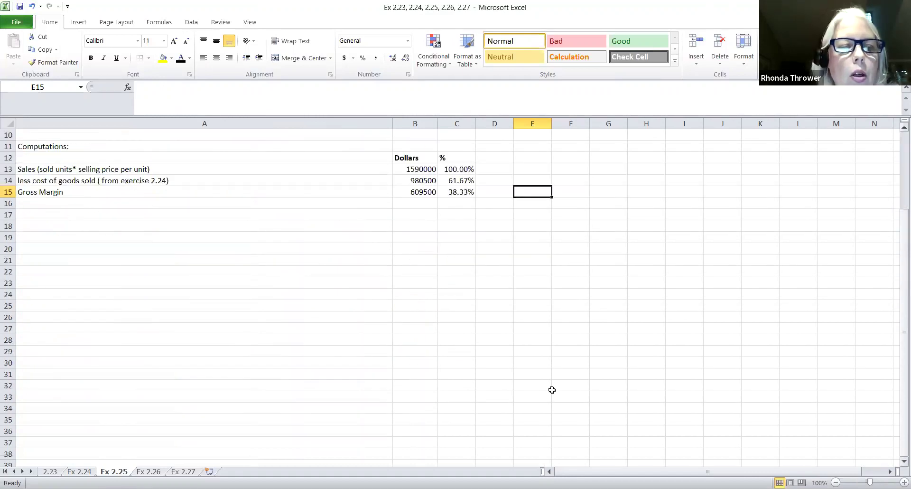
scroll(246, 423, "up", 4)
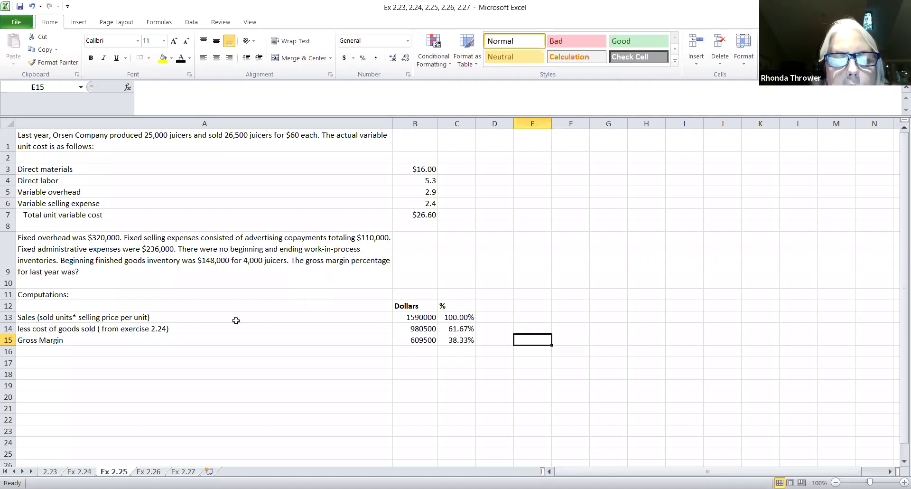
left_click(410, 316)
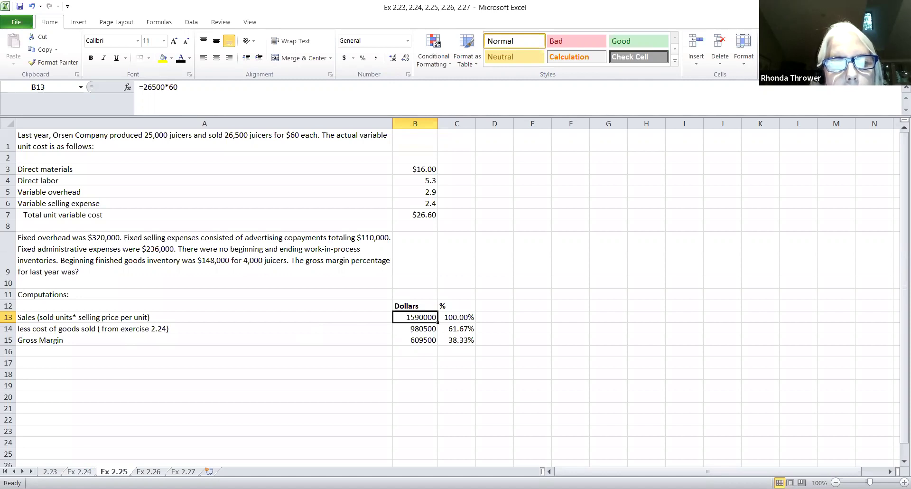
- Compare the cost of goods sold in C34 of Ex 2.24 with B14 of Ex 2.25, and inspect the gross margin formula in B15
left_click(83, 471)
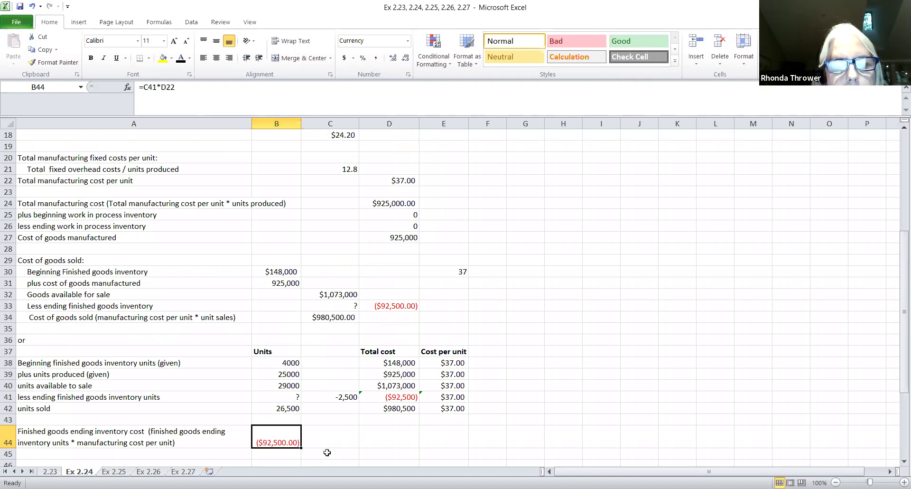
left_click(343, 320)
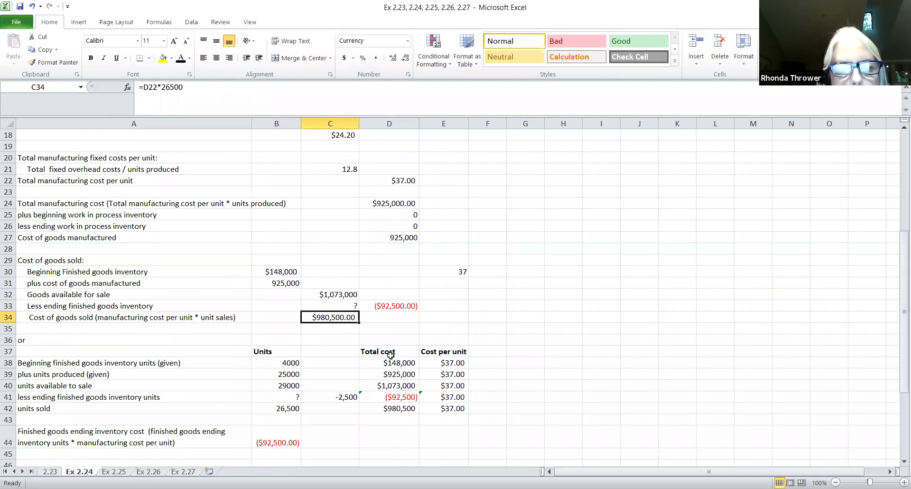
key("ctrl+Page_Down")
left_click(407, 329)
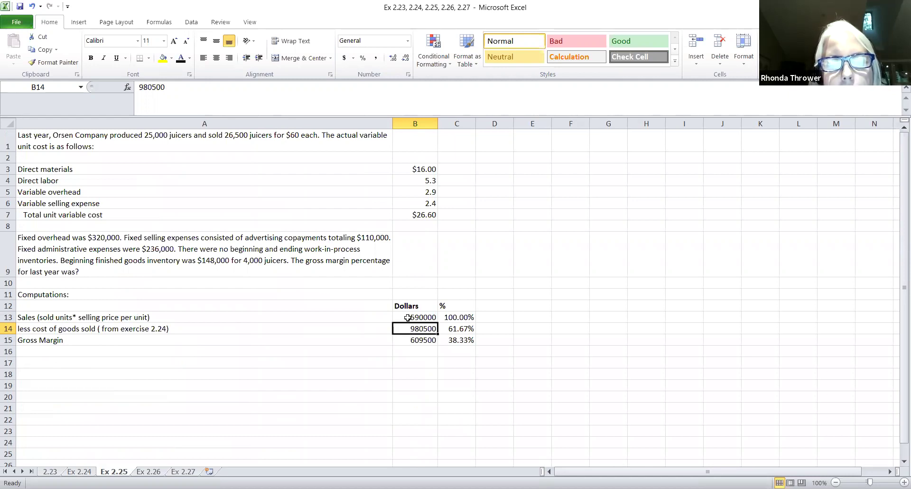
left_click(414, 342)
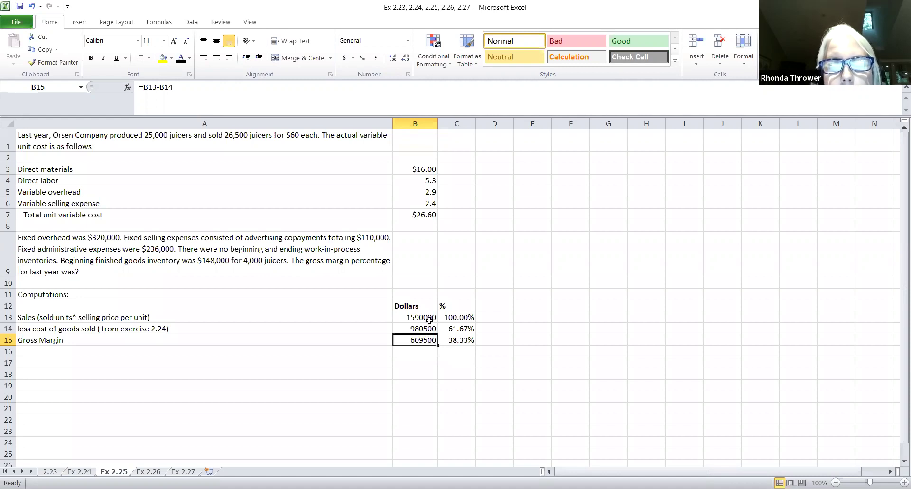
- Inspect the gross margin percentage formula in C15 of Ex 2.25, and open sheet Ex 2.26
left_click(454, 340)
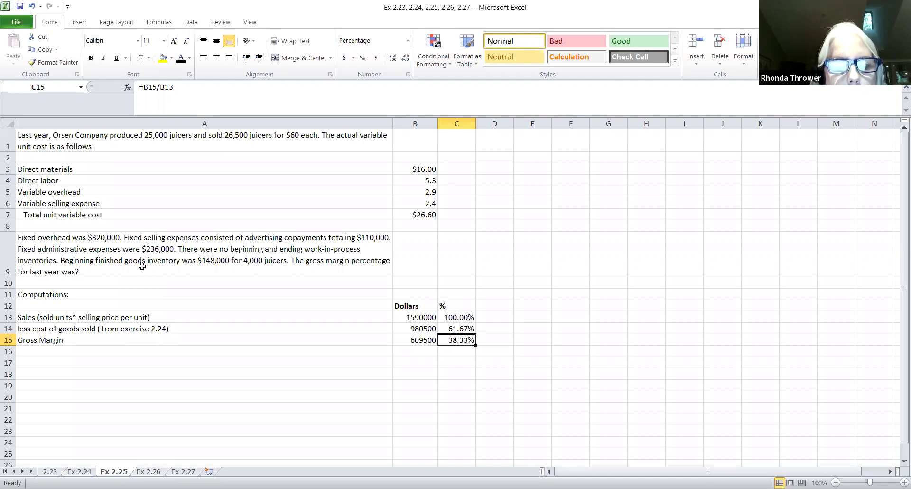
left_click(149, 471)
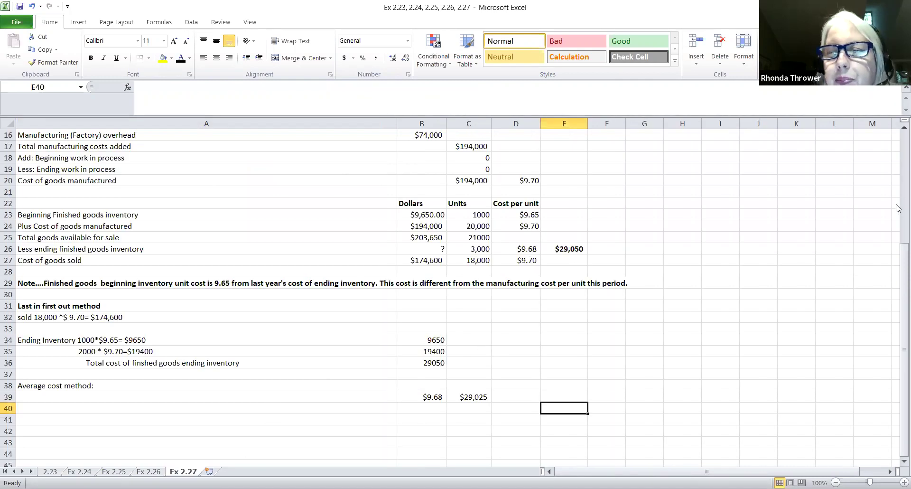
- Read the Ex 2.27 problem and inspect the direct materials, direct labor and factory overhead references in B14, B15 and B16
left_click_drag(898, 245, 899, 134)
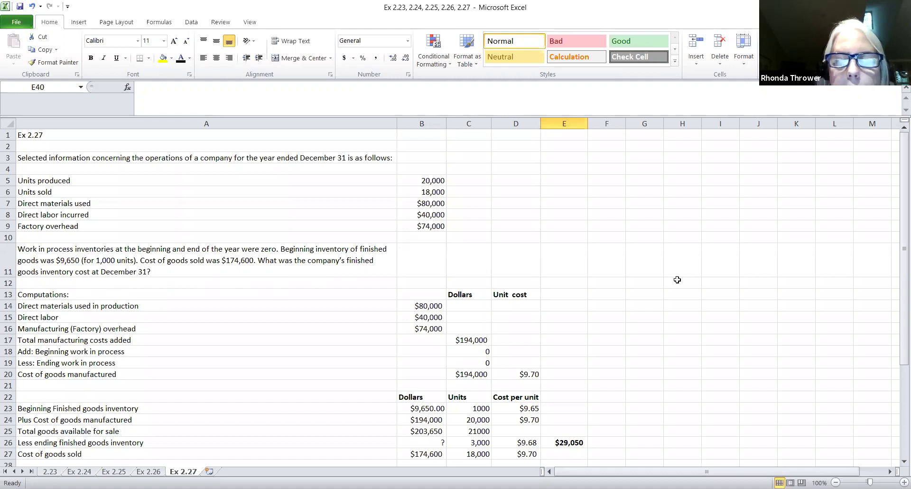
left_click_drag(898, 251, 898, 280)
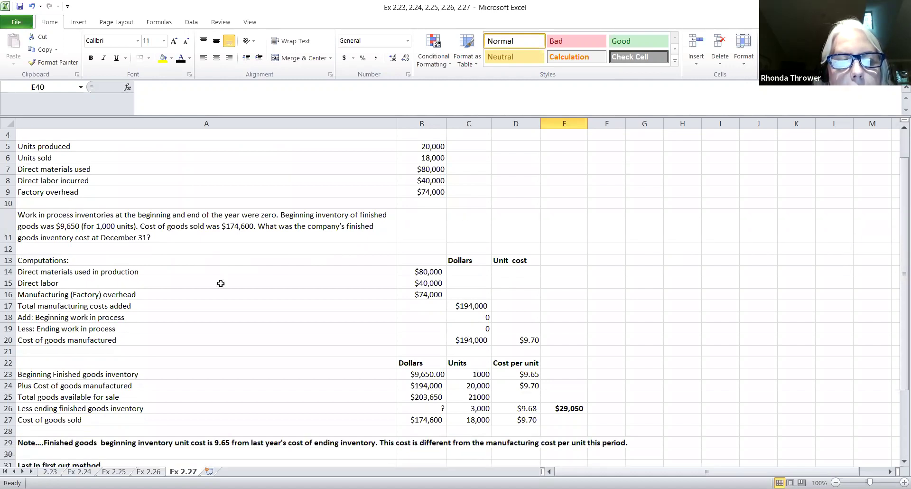
left_click(40, 272)
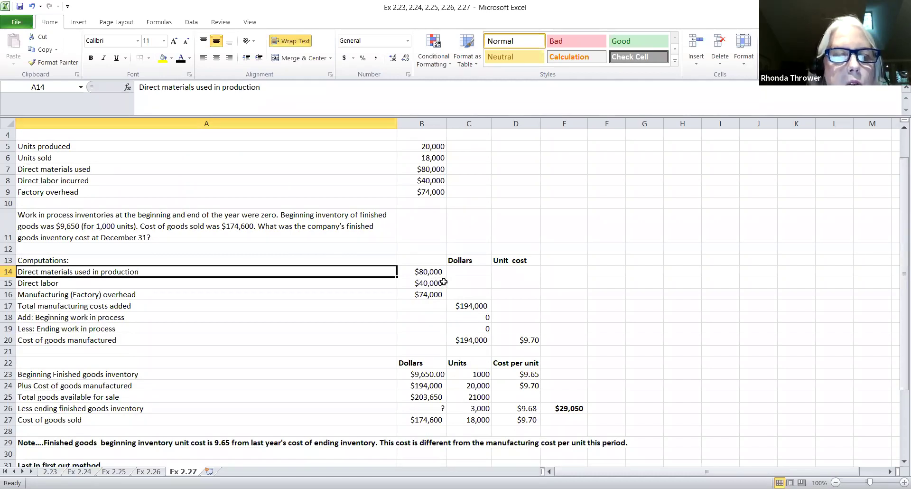
left_click(437, 271)
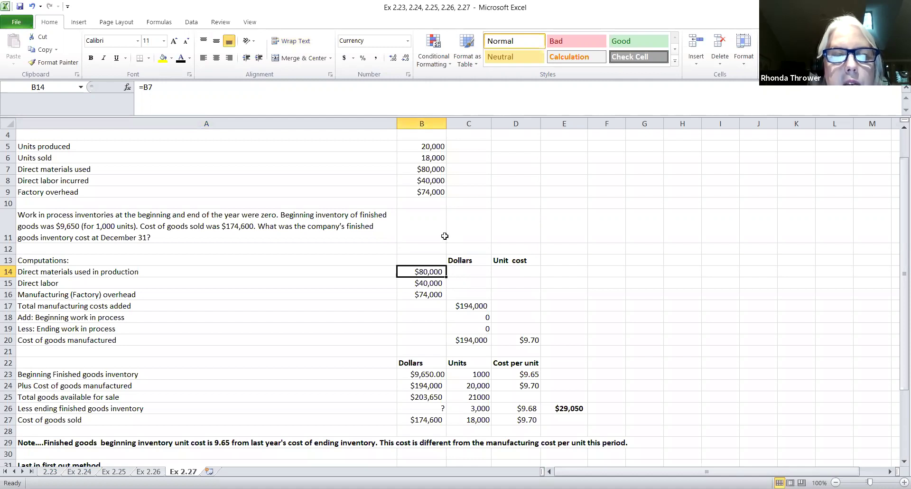
left_click(429, 284)
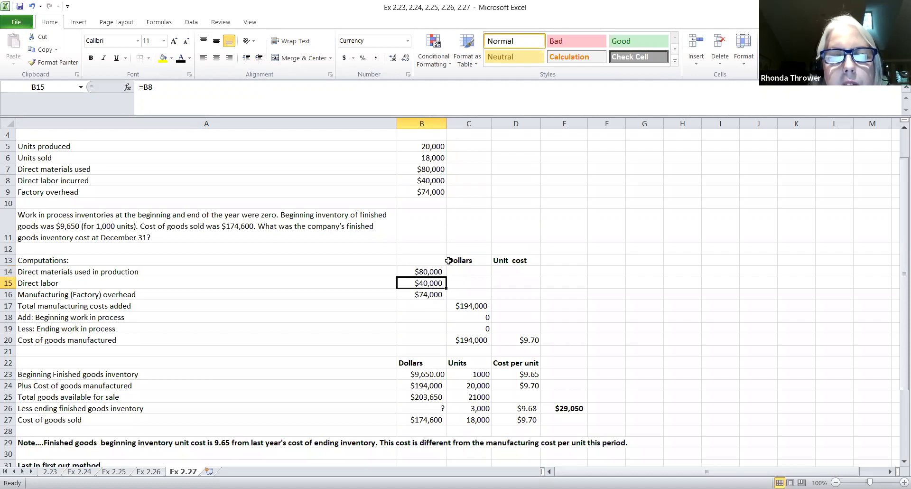
key("Down")
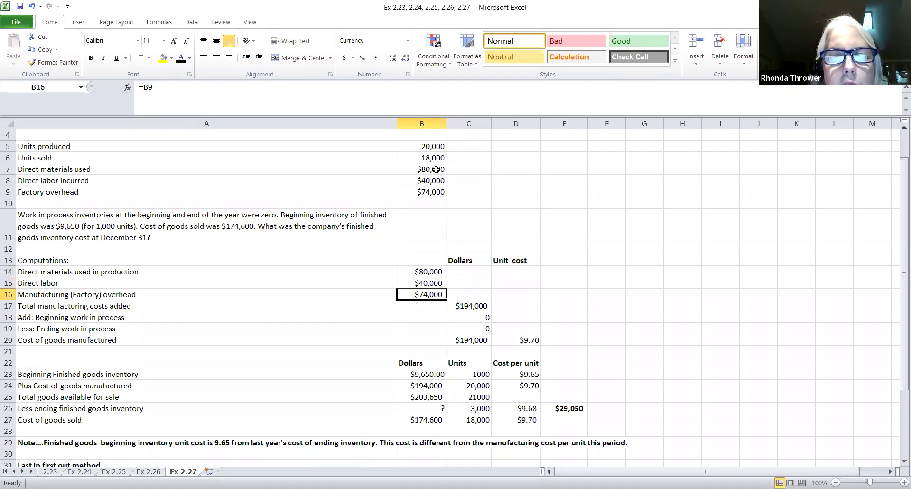
- Inspect the total manufacturing cost in C17, cost of goods manufactured in C20 and its unit cost formula in D20
left_click(476, 305)
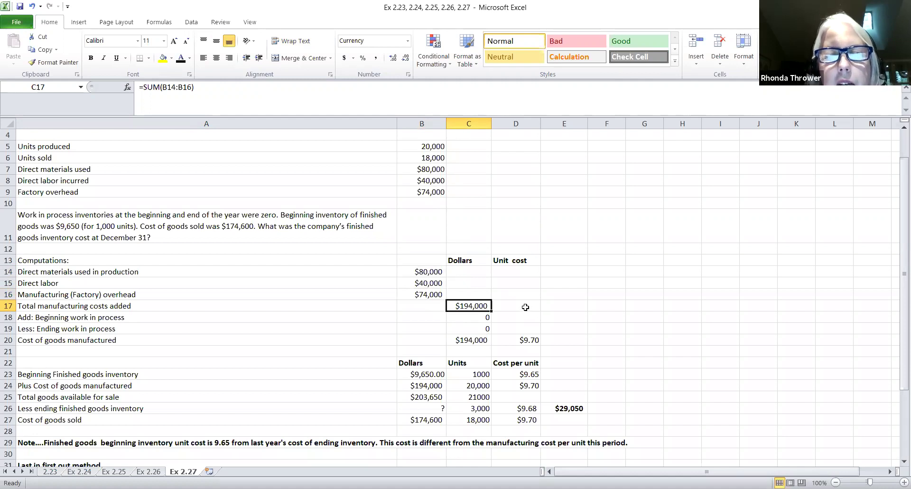
left_click(479, 340)
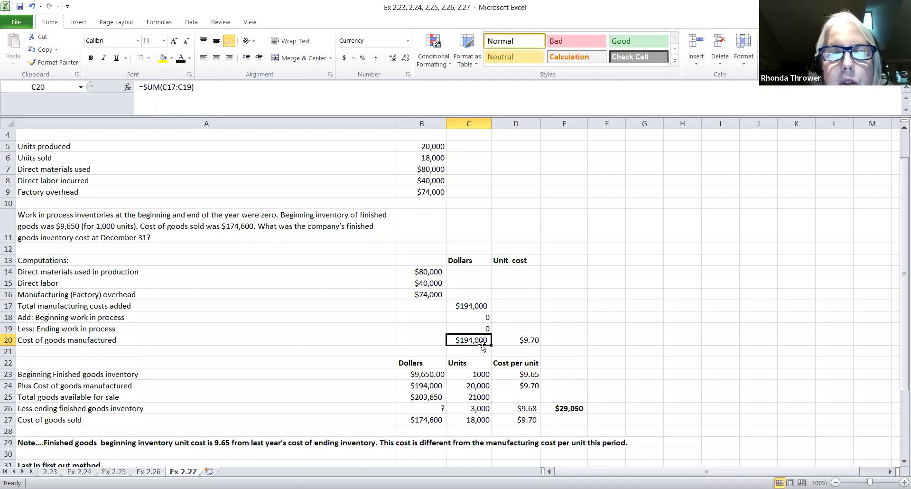
left_click(522, 341)
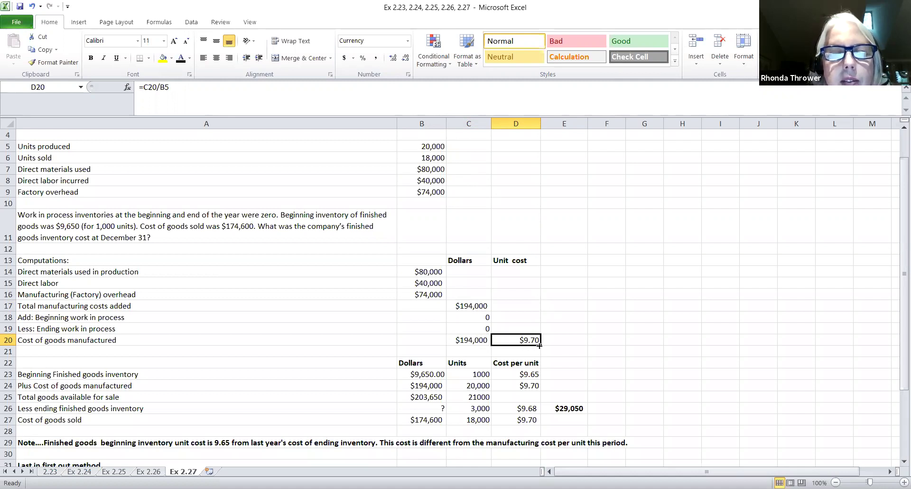
- Examine the beginning finished goods inventory row, checking the dollar amount in B23 and the unit cost formula in D23
left_click_drag(896, 302, 897, 329)
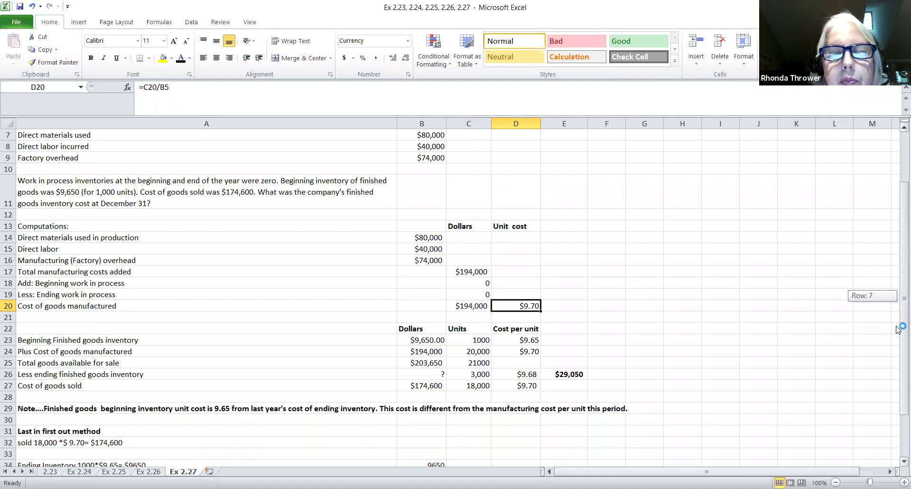
left_click_drag(156, 321, 134, 332)
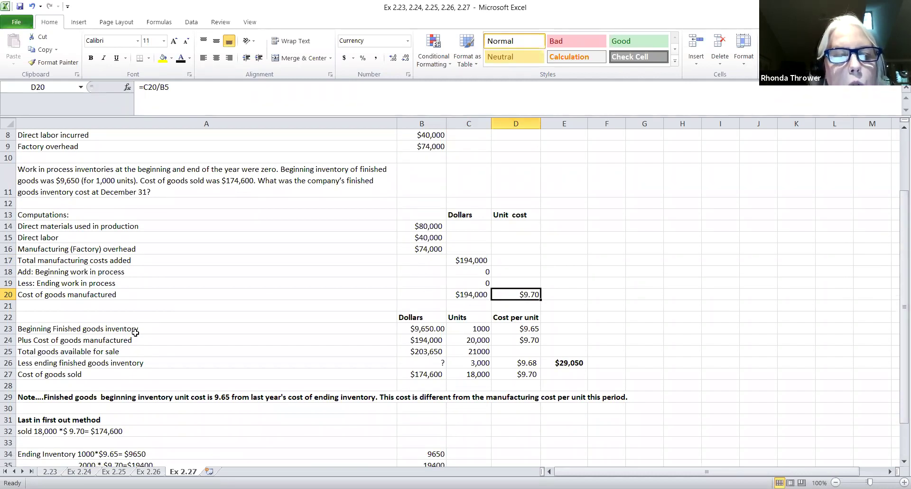
left_click(414, 331)
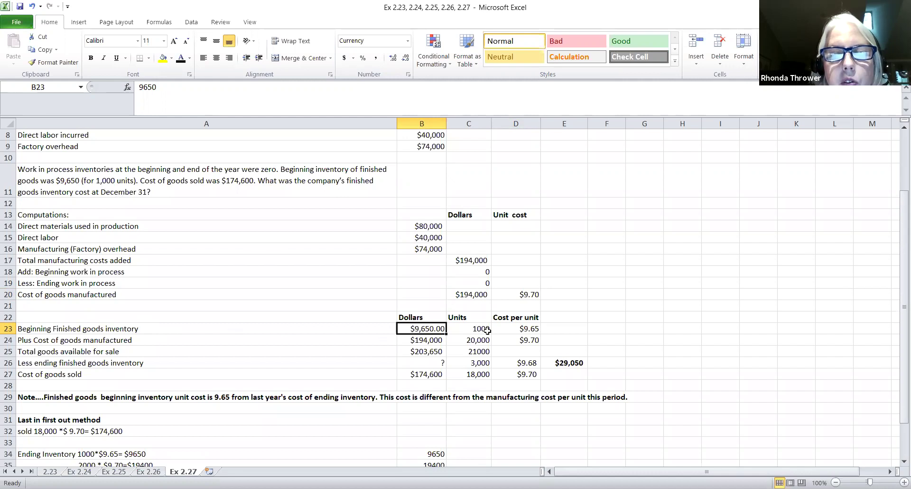
left_click(535, 329)
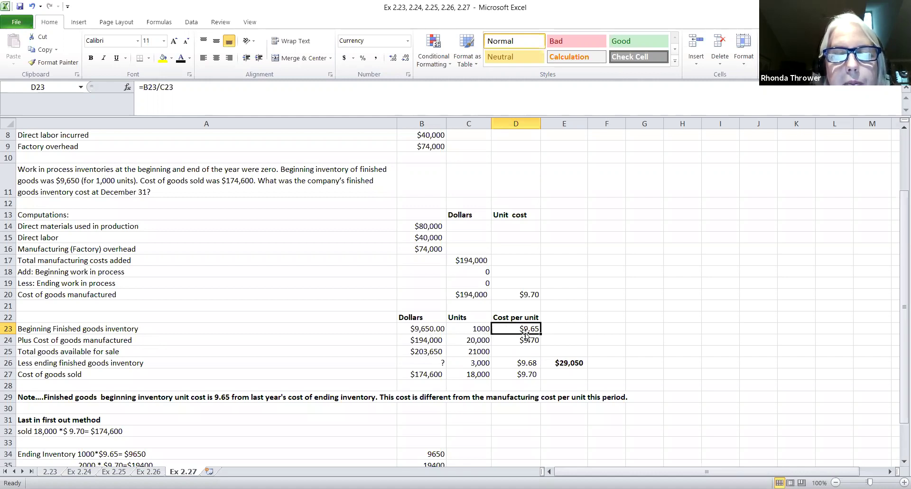
- Inspect the cost of goods manufactured row in B24, C24 and D24, checking its units against the units produced
left_click(424, 343)
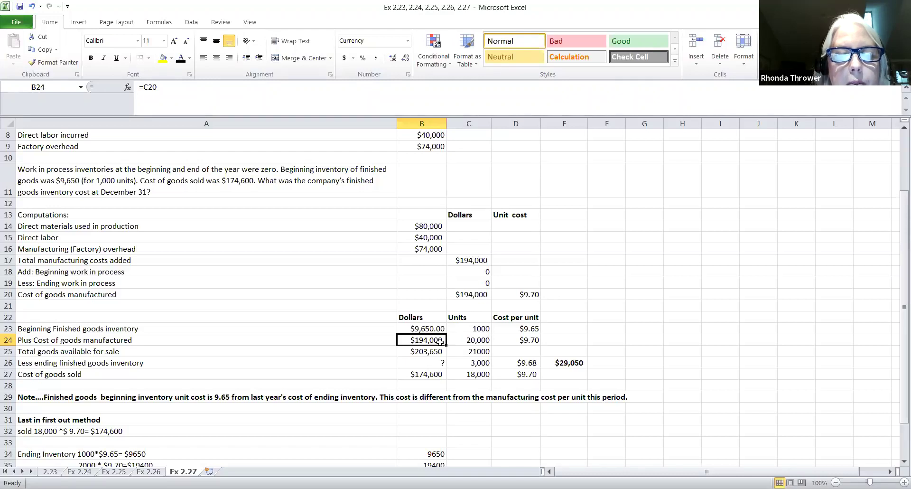
left_click(478, 340)
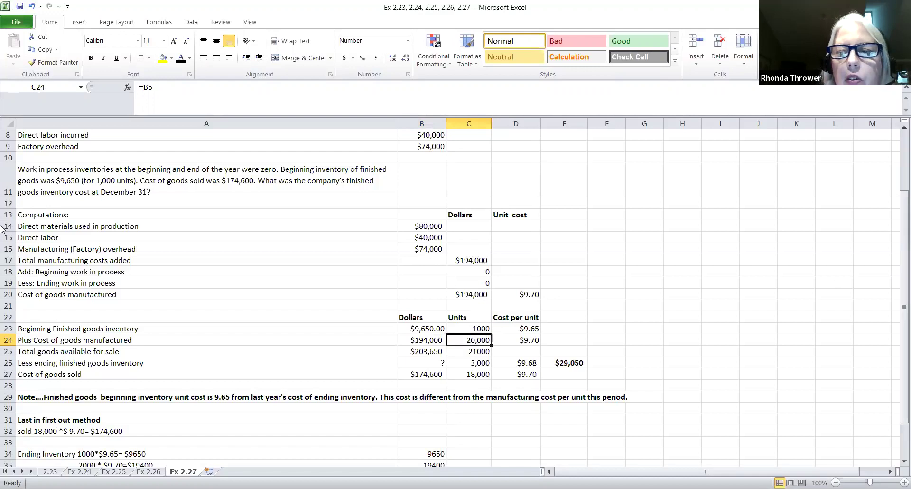
left_click_drag(898, 254, 899, 204)
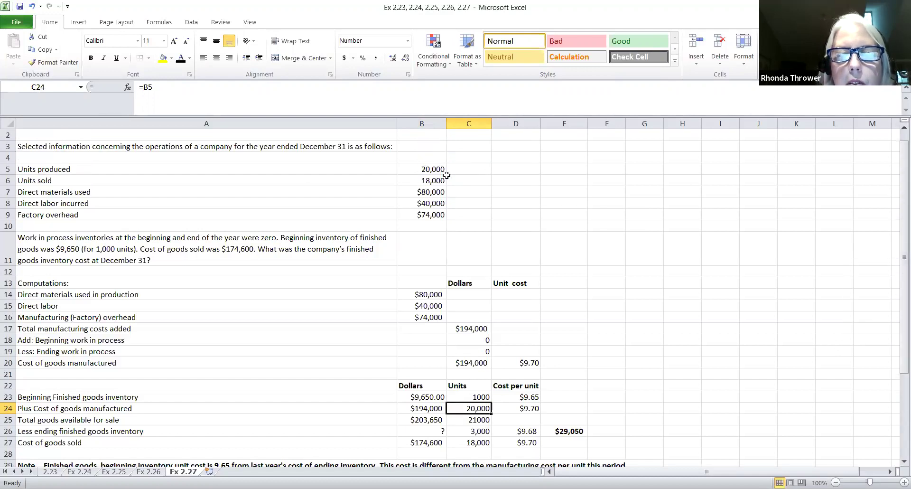
left_click(524, 410)
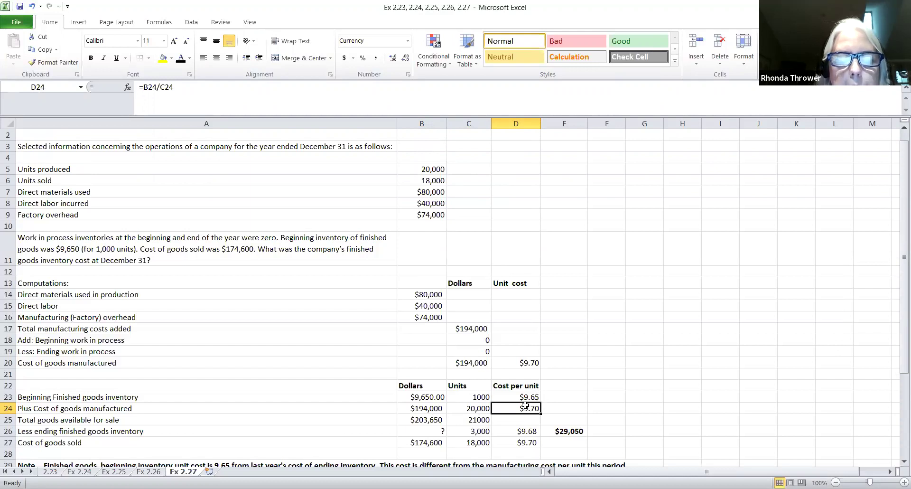
- Inspect the goods available for sale formulas in B25 and C25 and the ending inventory entries in B26 and C26
left_click(430, 423)
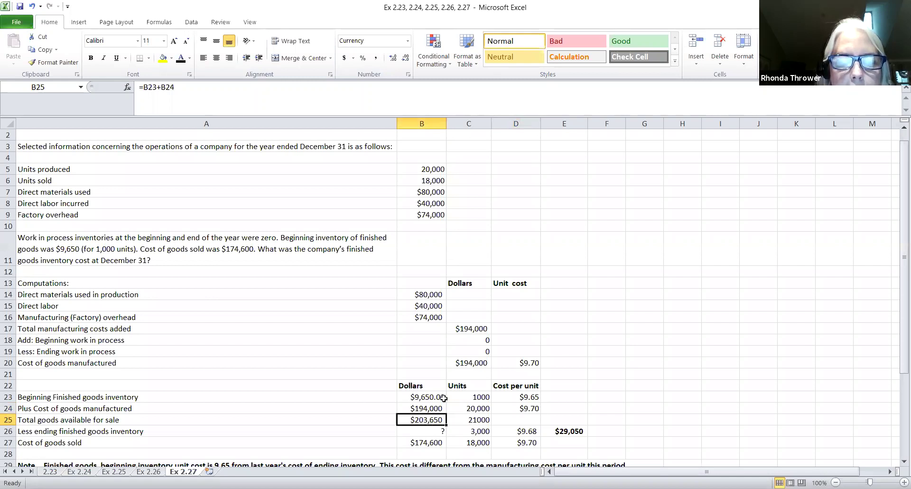
left_click(484, 420)
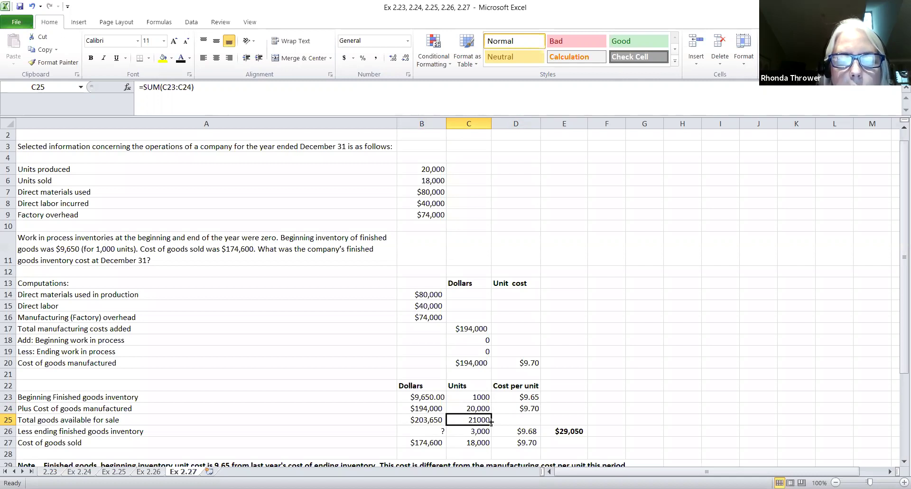
left_click(430, 433)
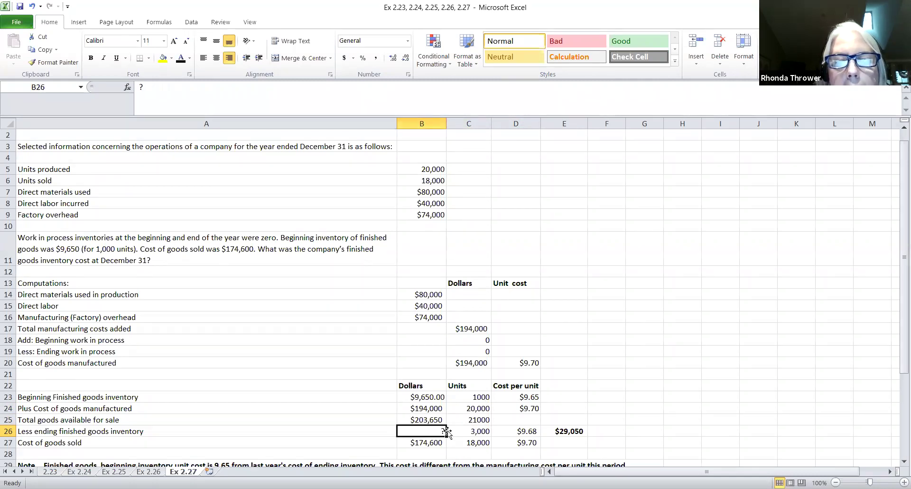
left_click(482, 430)
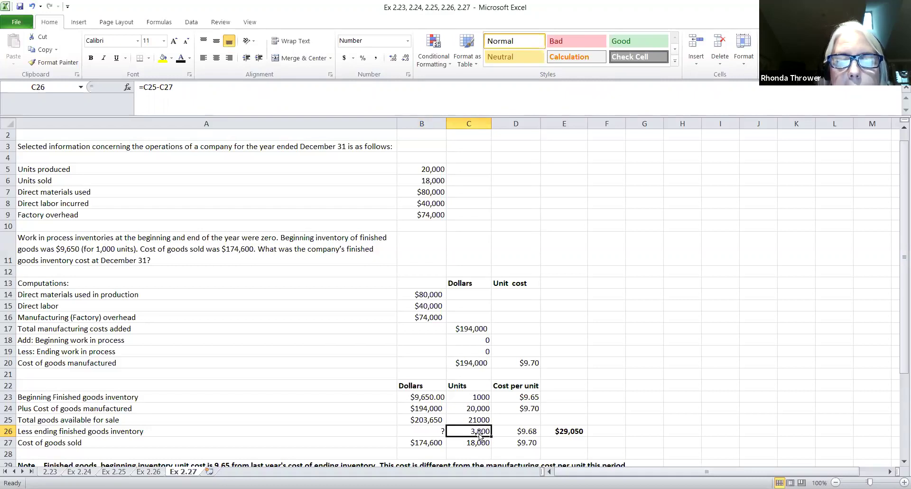
- Inspect the cost of goods sold row, checking the dollars in B27, units in C27 and unit cost formula in D27
left_click(437, 444)
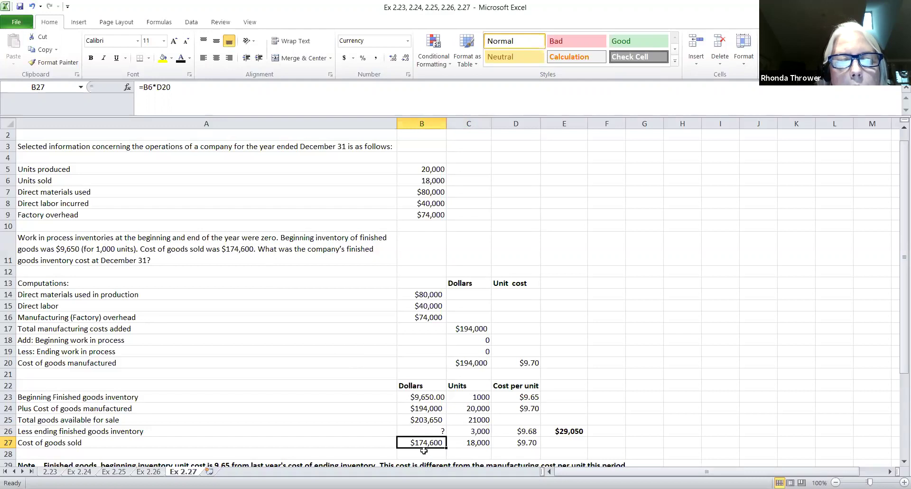
left_click(484, 443)
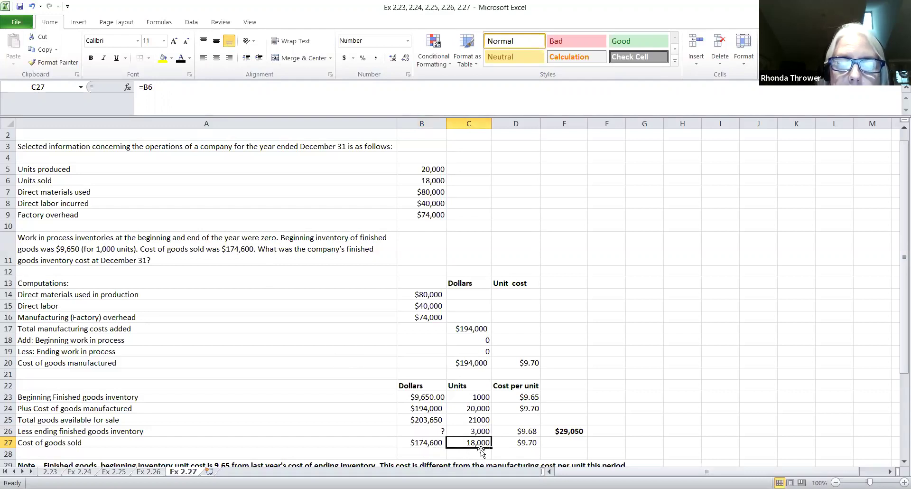
left_click(533, 444)
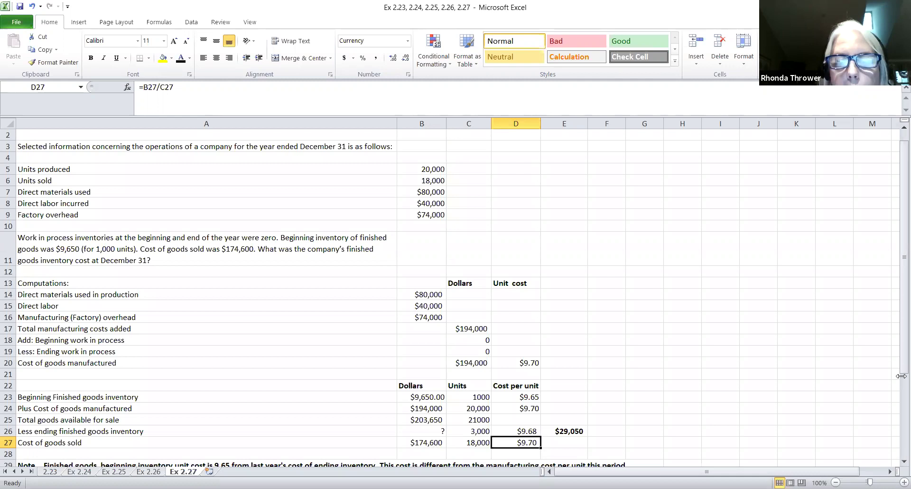
key("Left")
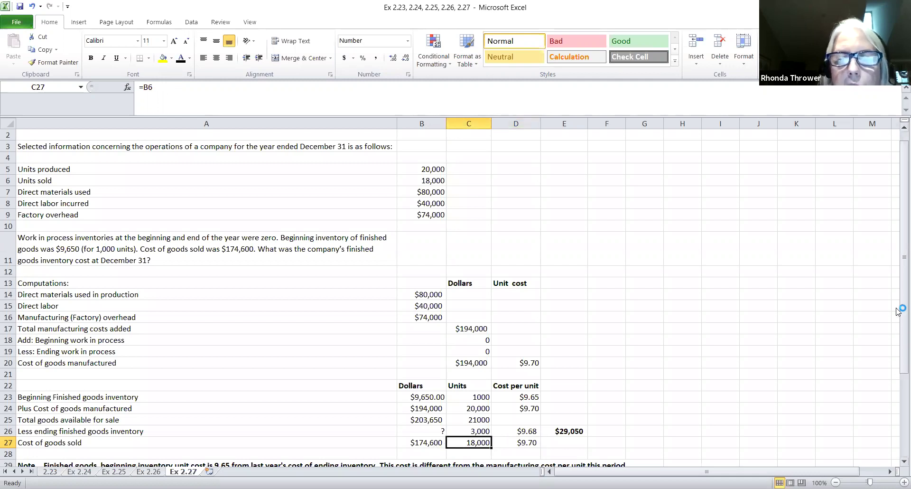
- Compare the ending finished goods units formula in C26 with the units sold reference in C27
left_click_drag(904, 310, 903, 304)
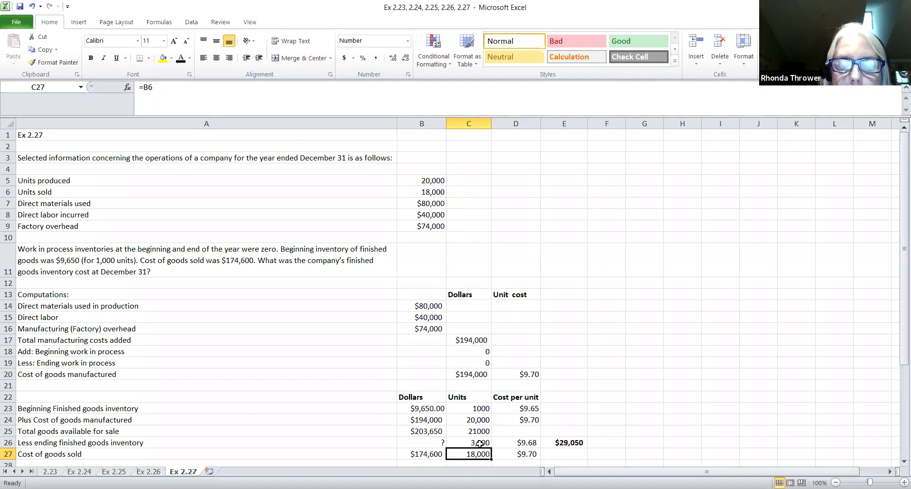
key("Up")
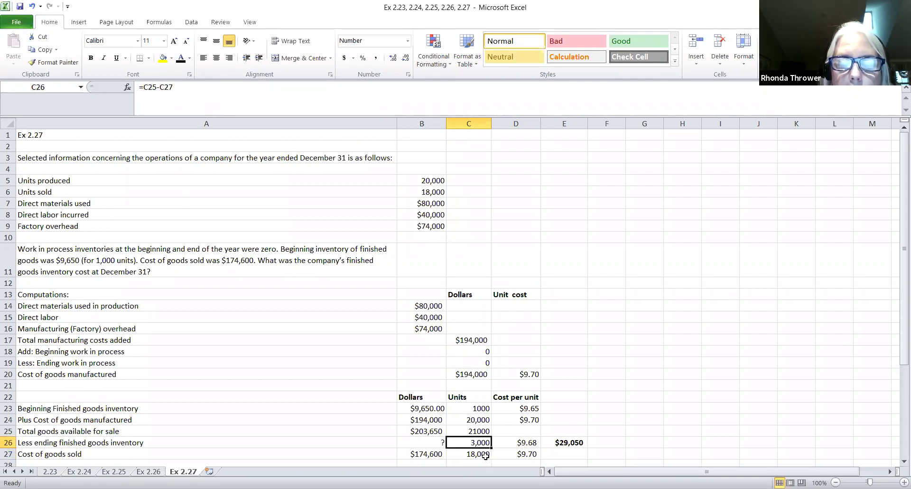
left_click(485, 455)
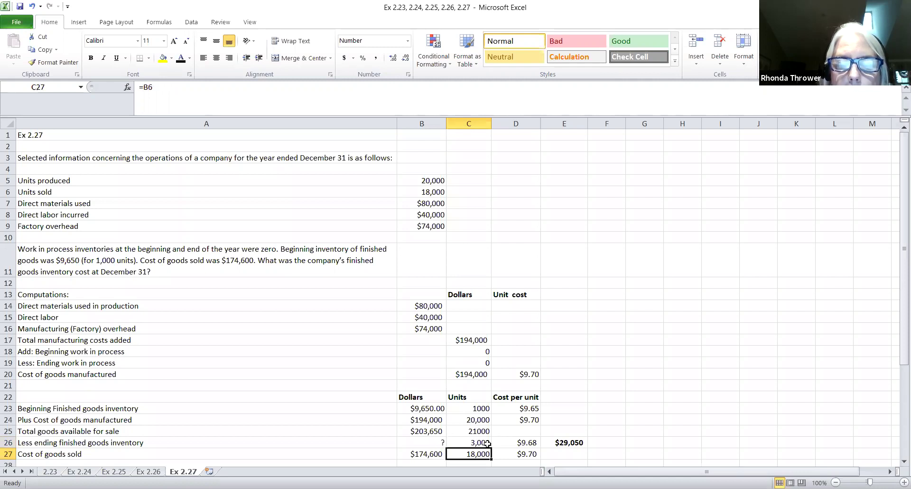
left_click(484, 442)
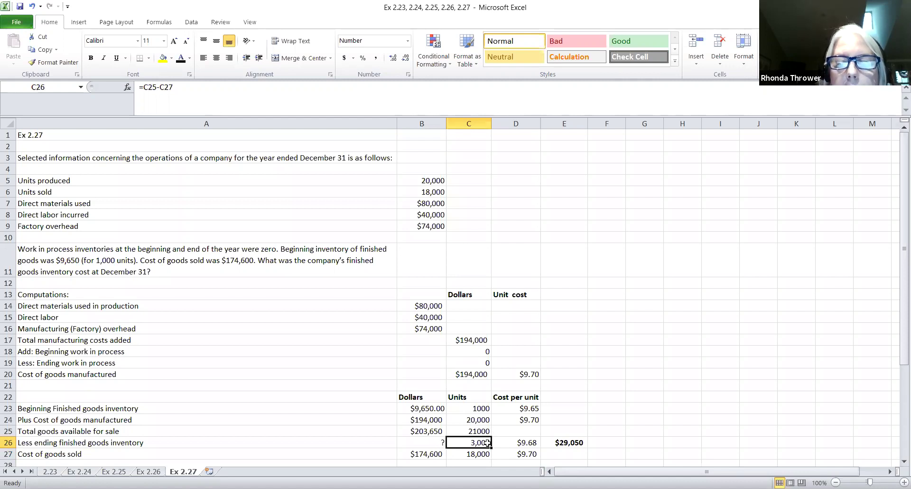
- Examine how ending finished goods inventory is computed, inspecting the unit cost formula in D26 and the dollar formula in E26
left_click(525, 443)
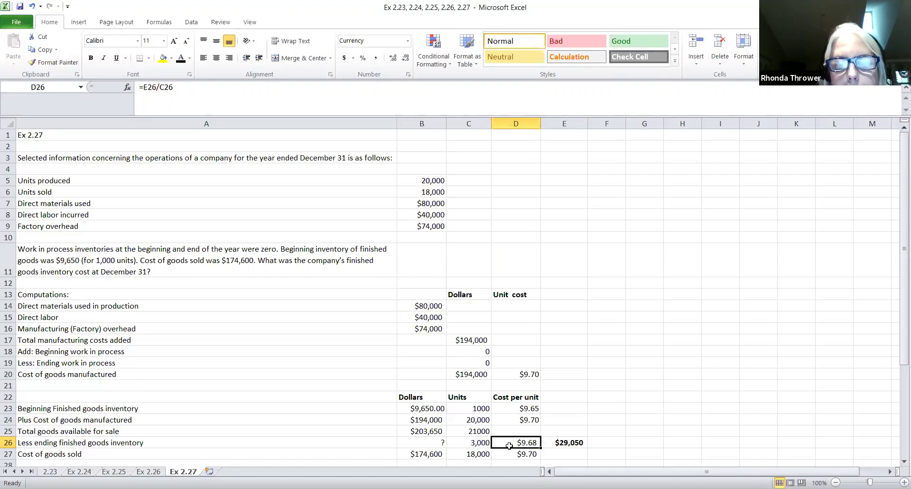
left_click(565, 442)
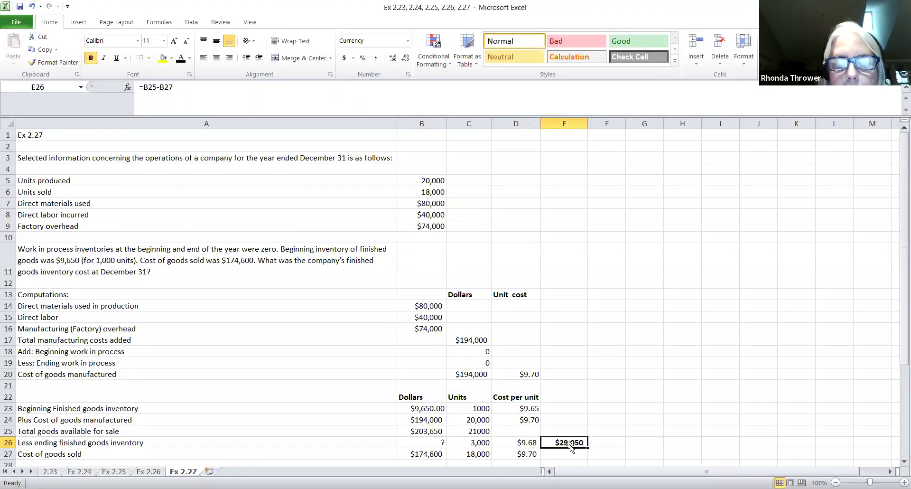
left_click(529, 442)
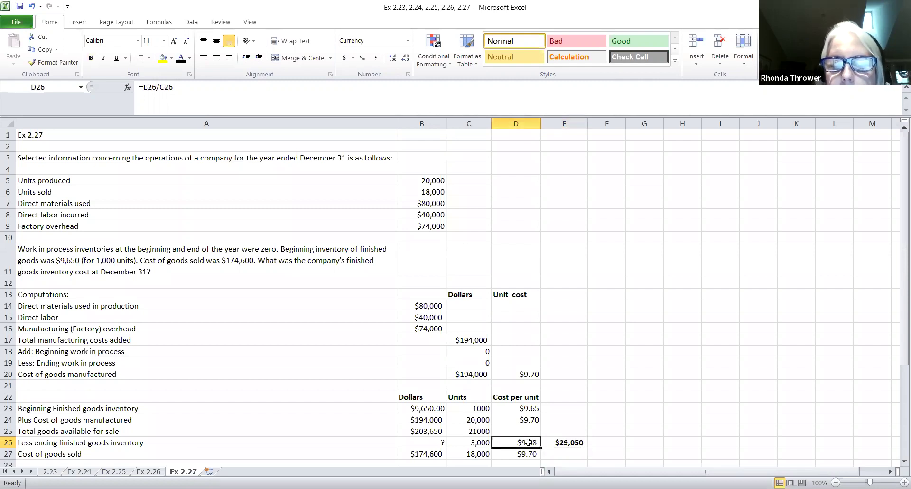
left_click(580, 441)
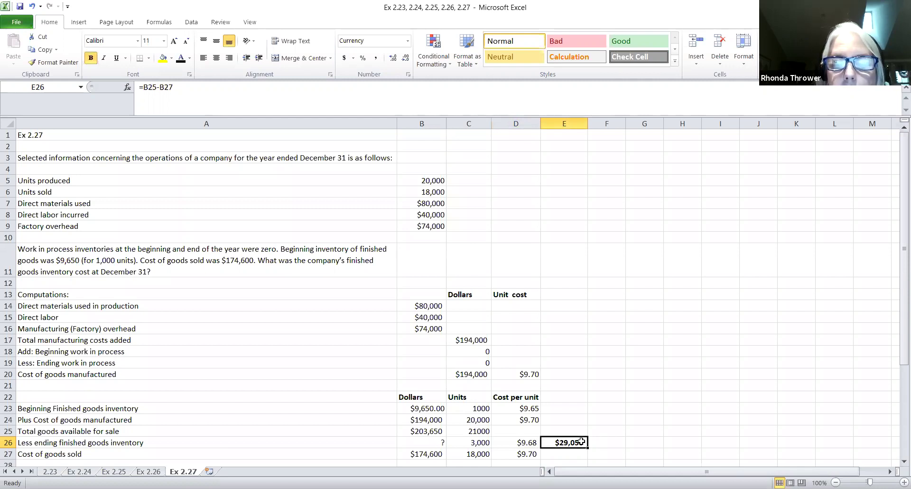
- Recheck the ending finished goods unit cost formula in D26 against the dollar formula in E26
left_click(530, 443)
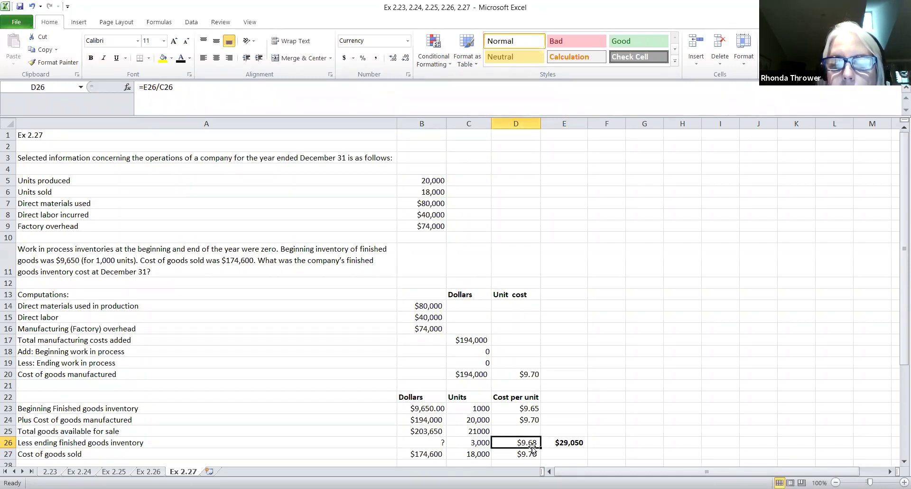
left_click(563, 442)
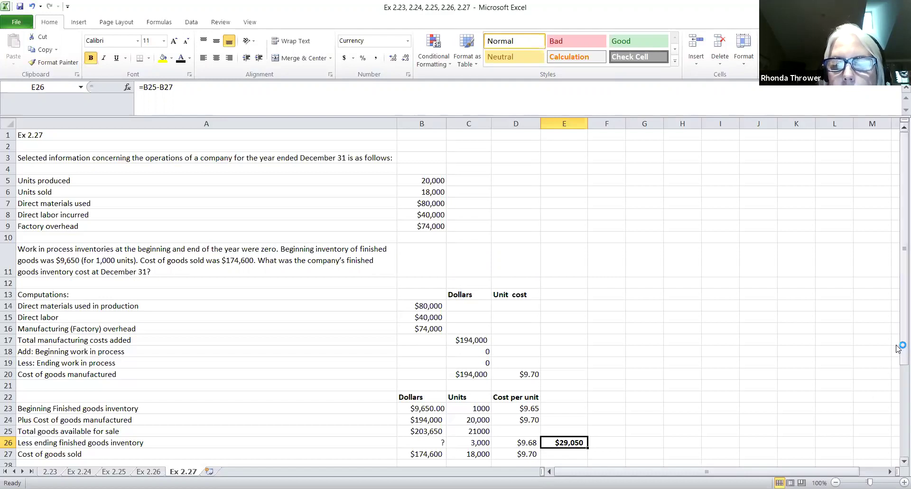
- Under the last in first out method, extend the label in A32 so it begins with "Cost of goods sold"
left_click_drag(898, 341, 898, 433)
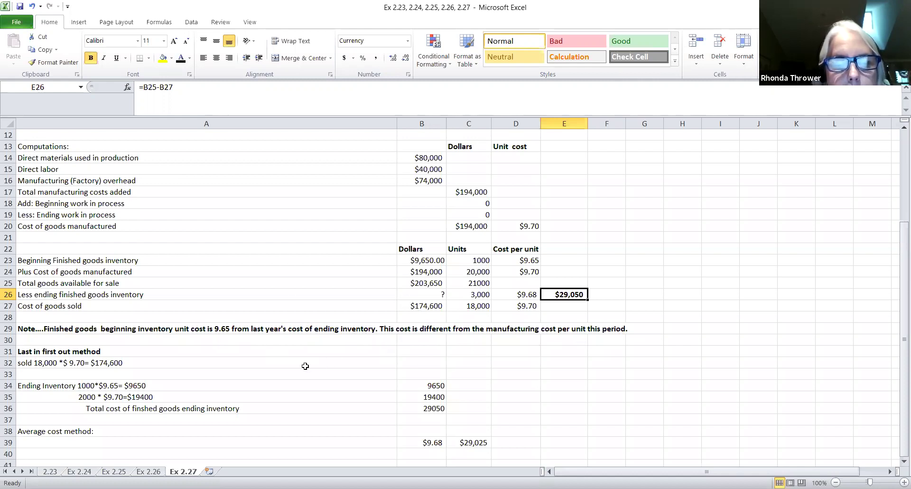
left_click(98, 356)
left_click(98, 352)
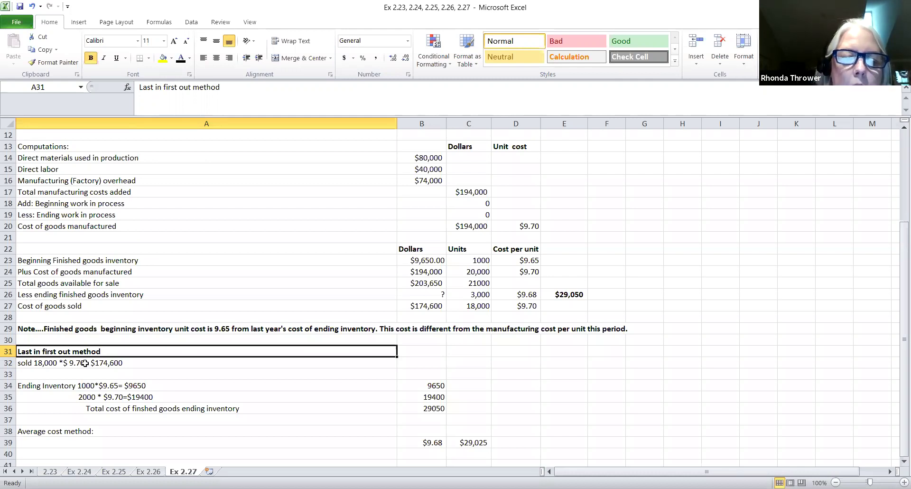
left_click(85, 363)
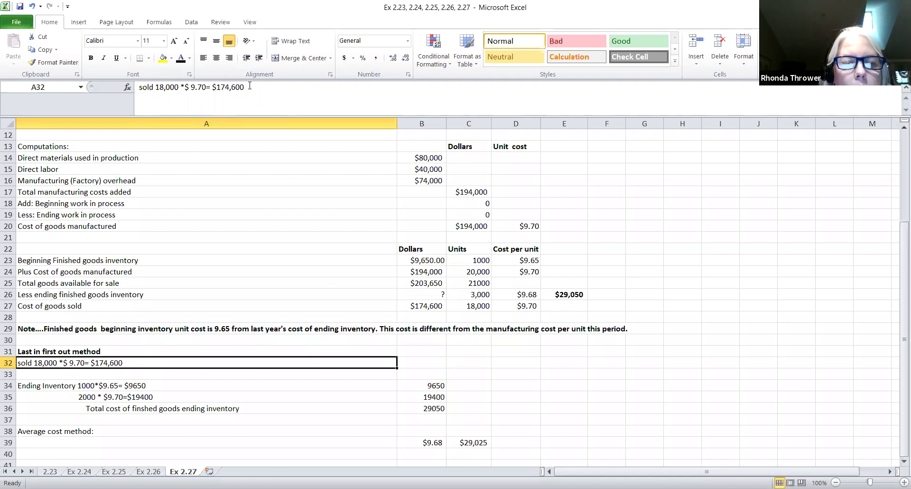
left_click(141, 87)
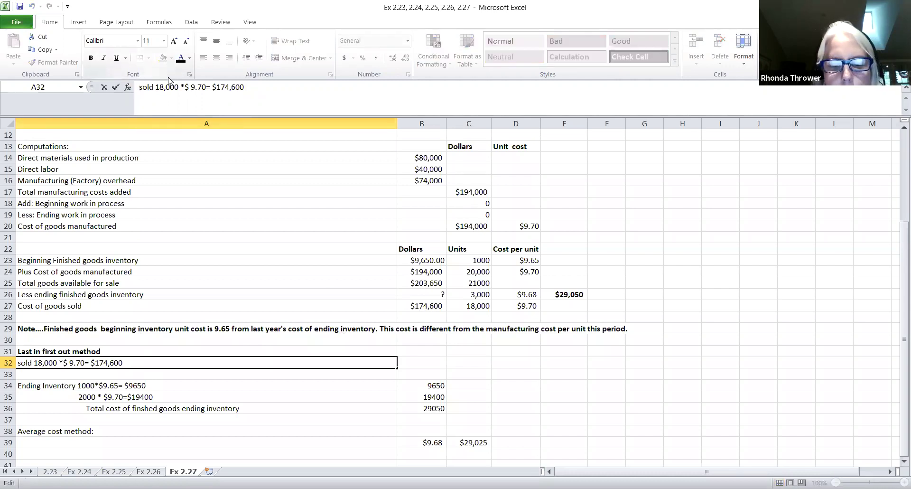
type("C")
type("ost of go")
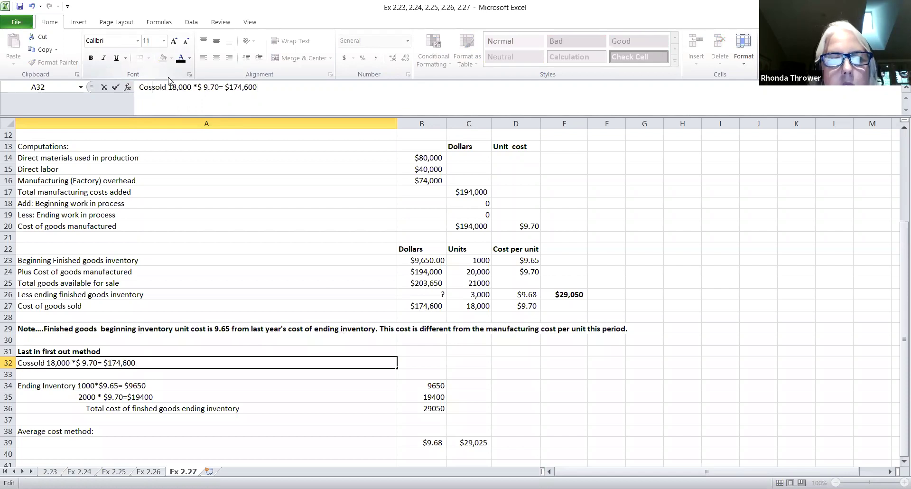
type("ods")
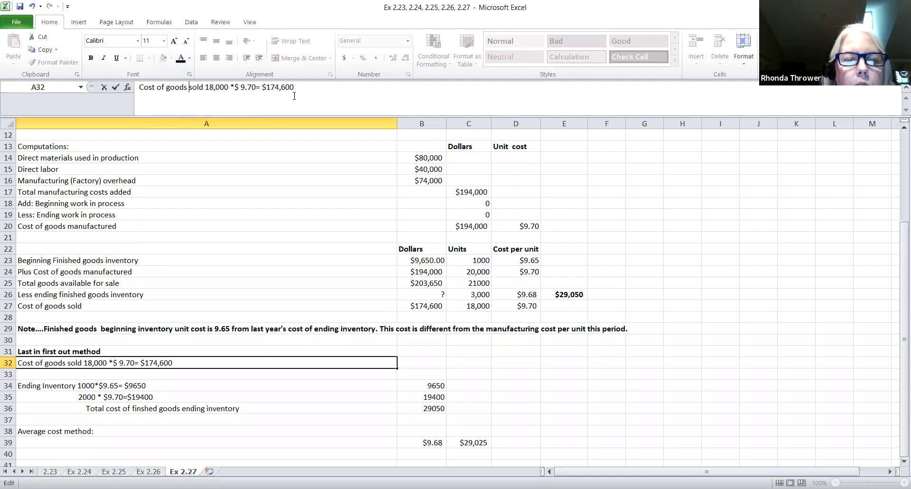
left_click(311, 375)
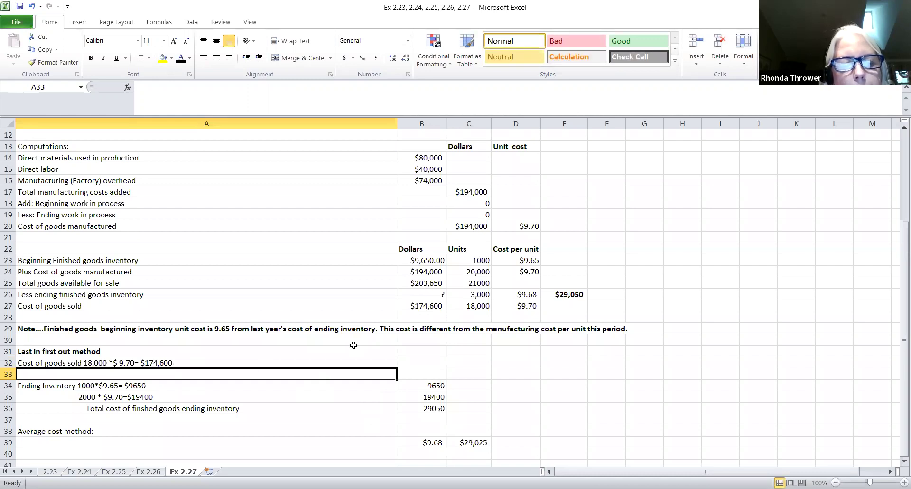
- Inspect the last in first out ending inventory layers in rows 34 and 35 and their total in B36
left_click(171, 387)
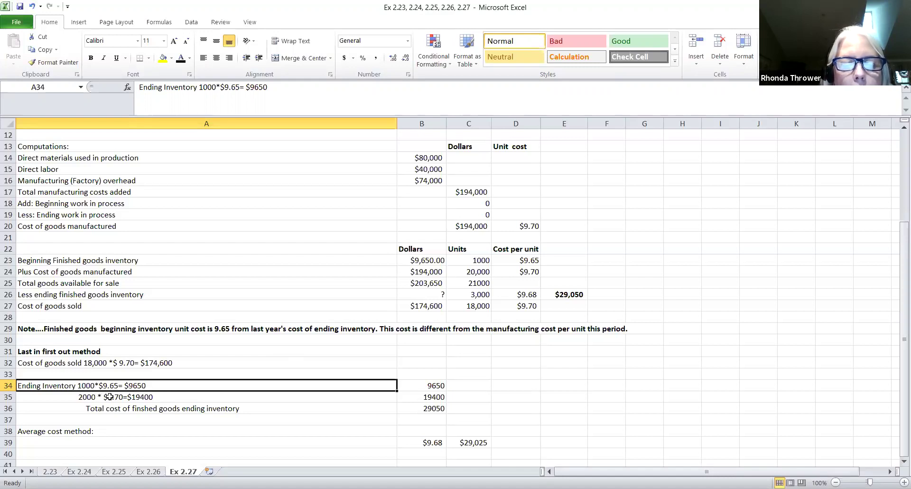
left_click(444, 386)
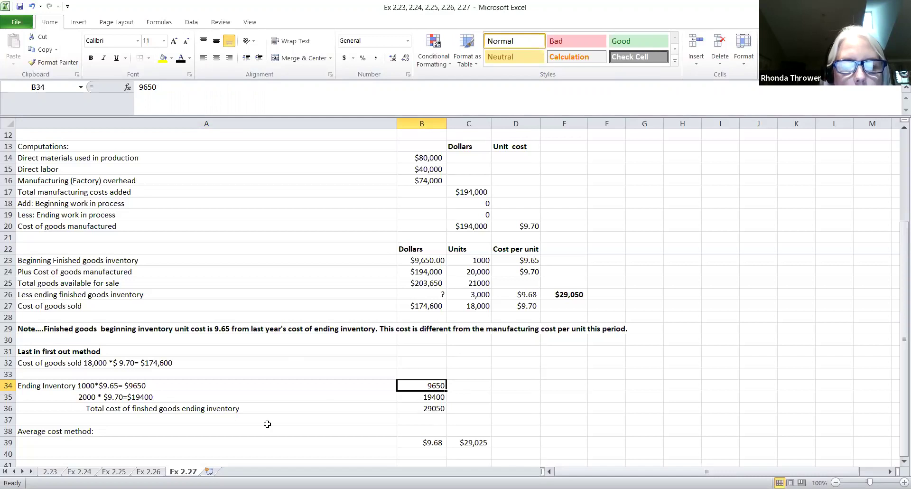
left_click(154, 398)
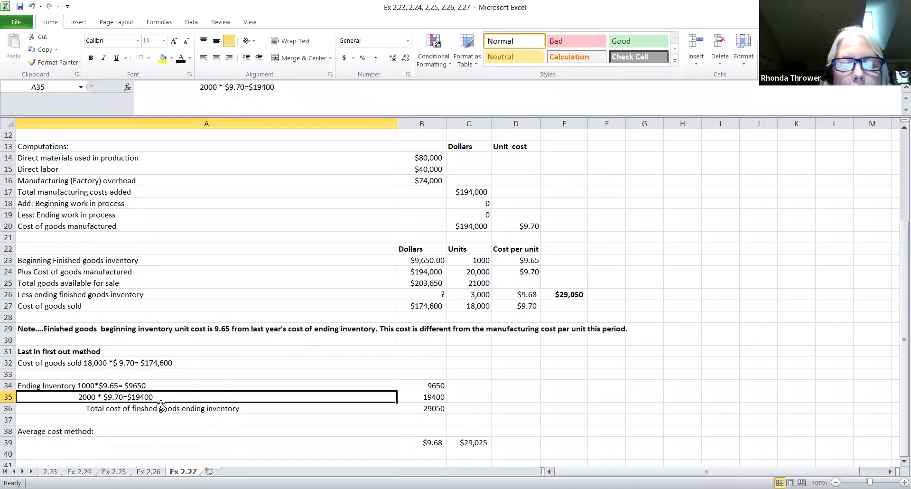
left_click(427, 398)
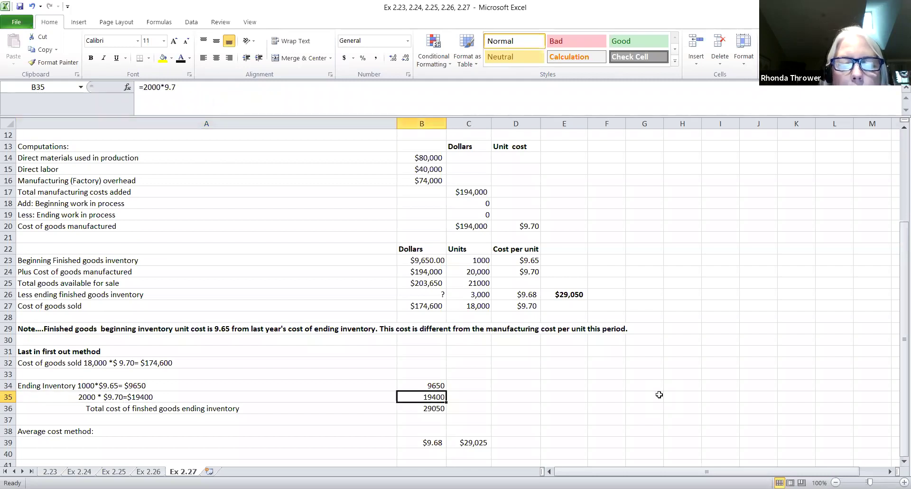
left_click(435, 409)
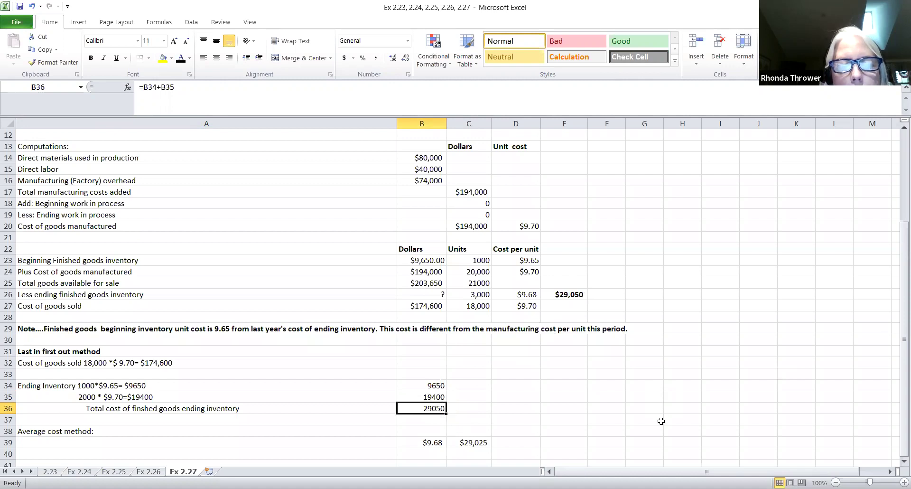
- Examine the average cost method formulas in B39 and C39, comparing them with the ending inventory unit cost in D26
left_click_drag(904, 303, 904, 303)
left_click_drag(46, 448, 57, 445)
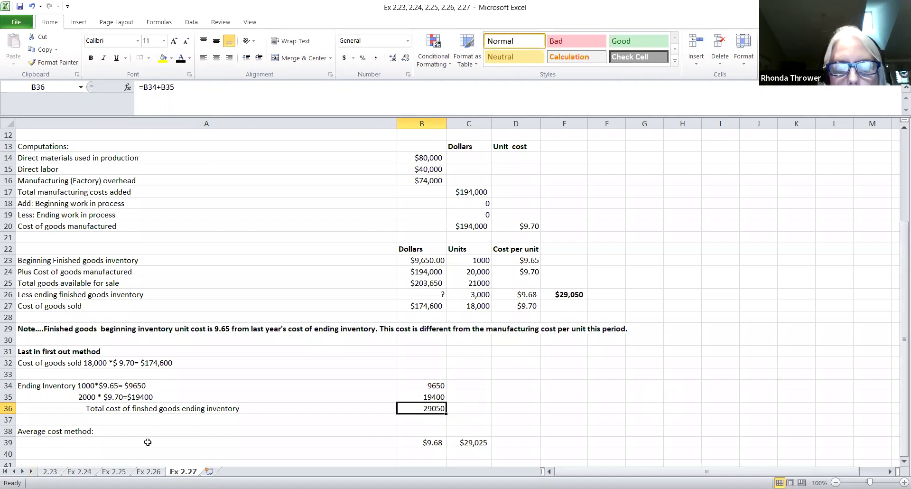
left_click(430, 442)
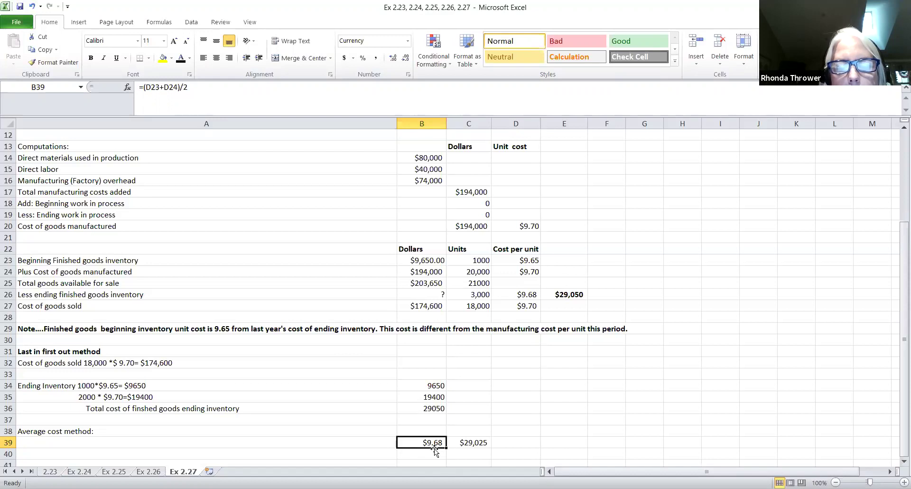
left_click(476, 444)
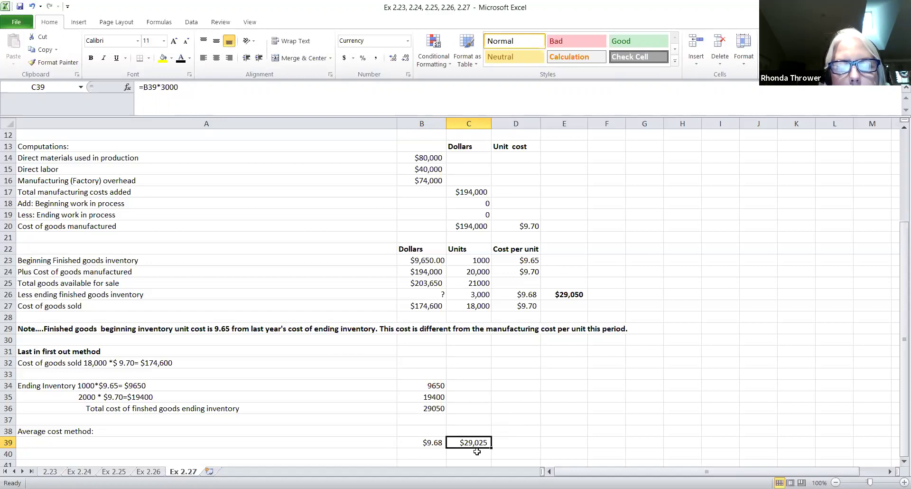
left_click(433, 444)
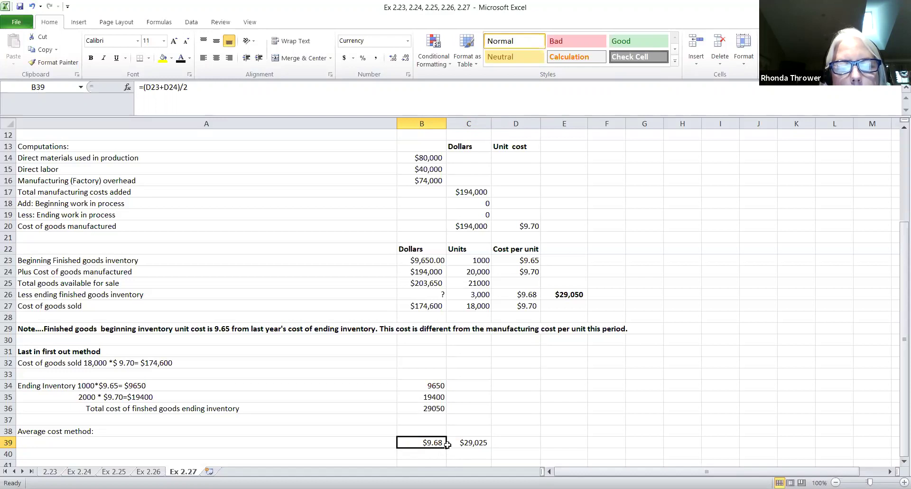
left_click(469, 445)
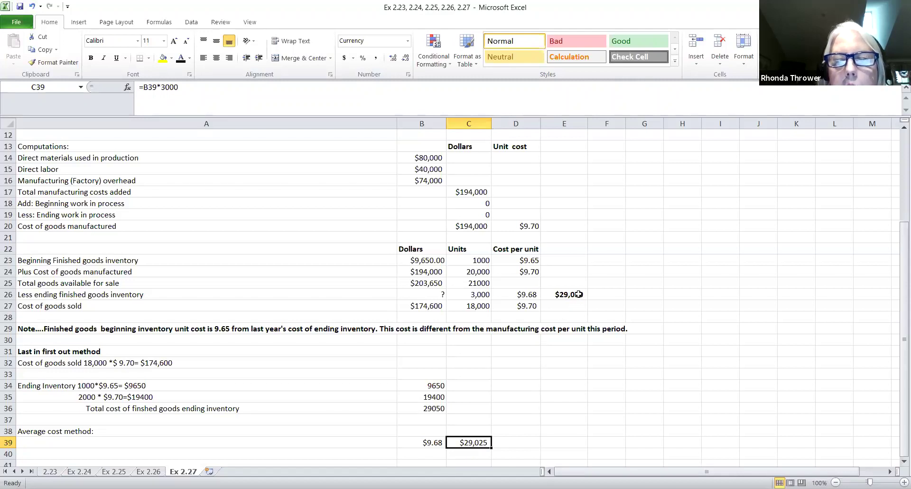
left_click(527, 297)
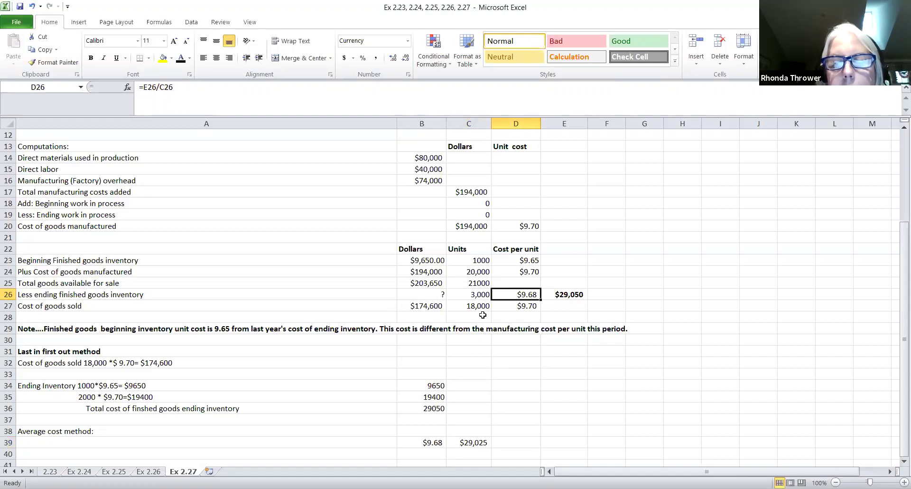
left_click(480, 446)
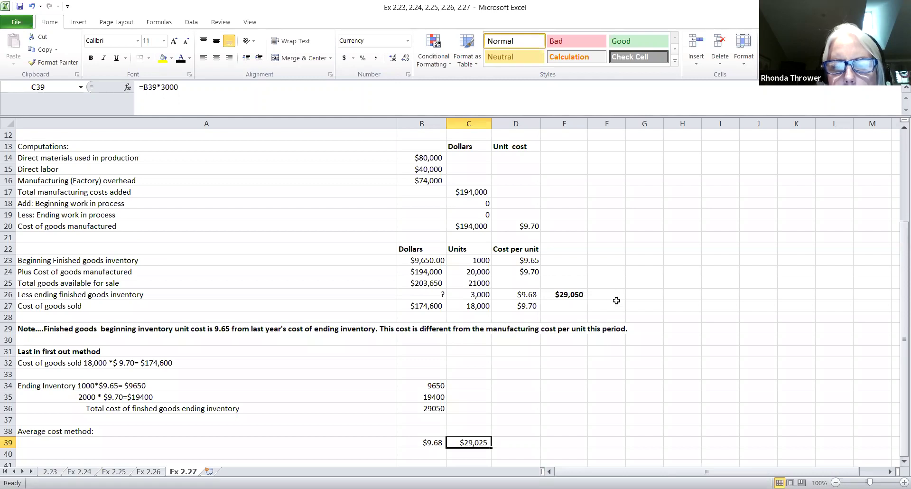
- Enter the formula =9.68*3000 in D39 beside the average cost result and review it
left_click(520, 441)
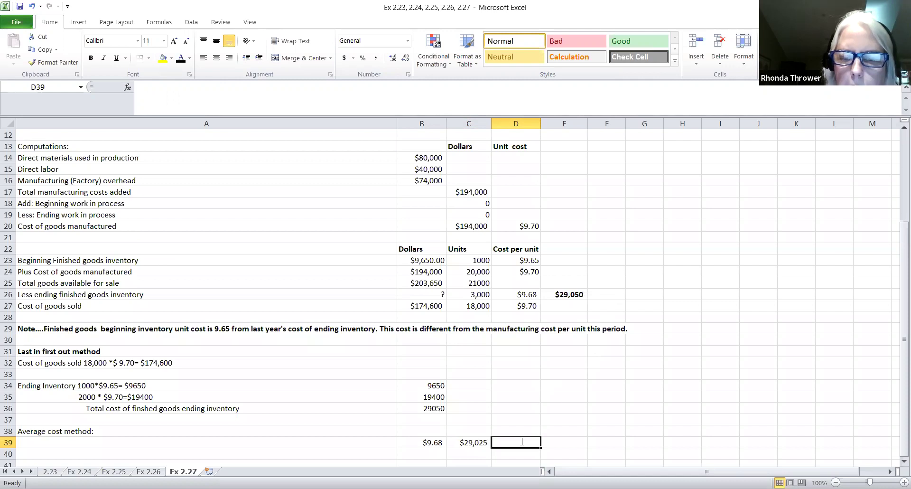
type("=")
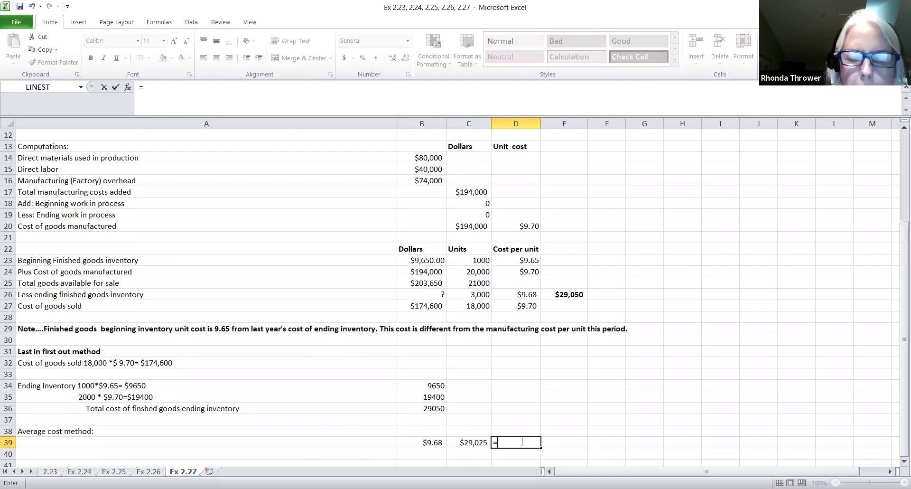
type("9.68")
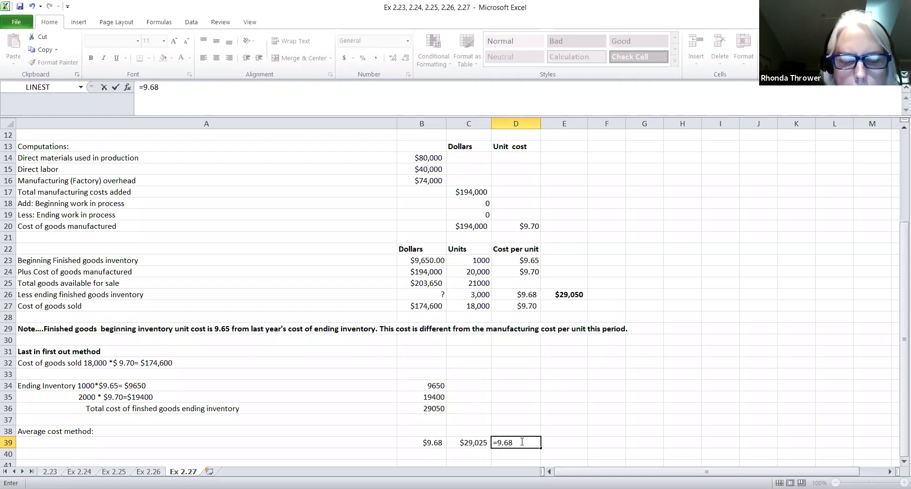
type("*")
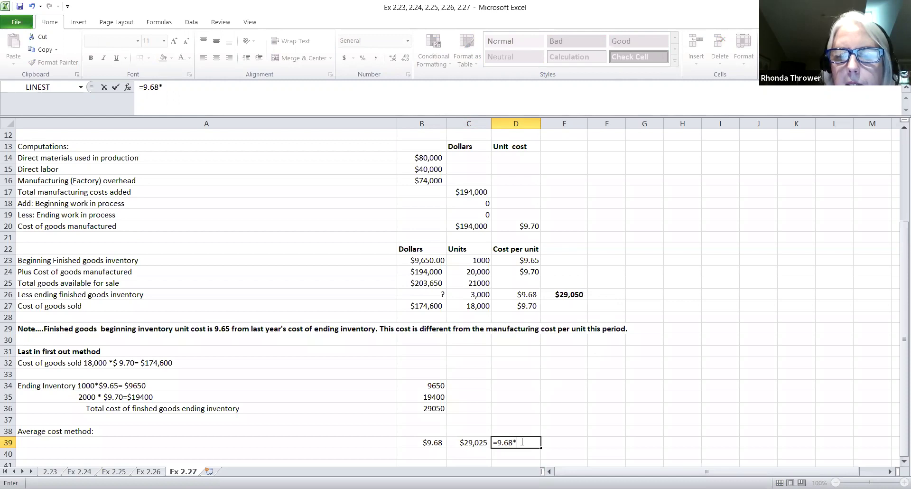
type("3000")
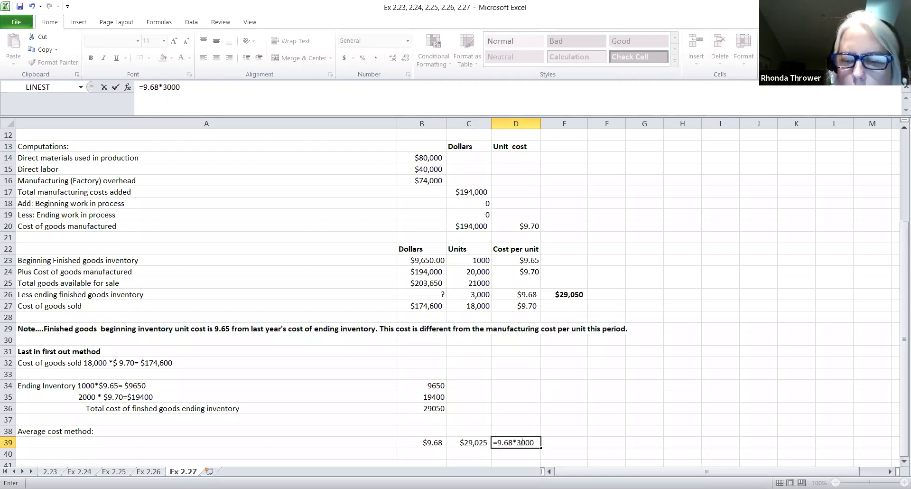
key("Return")
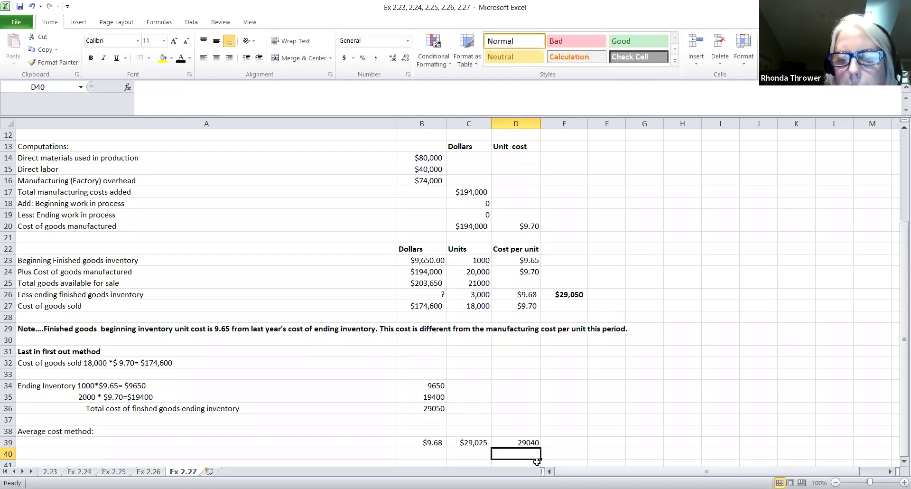
left_click(534, 444)
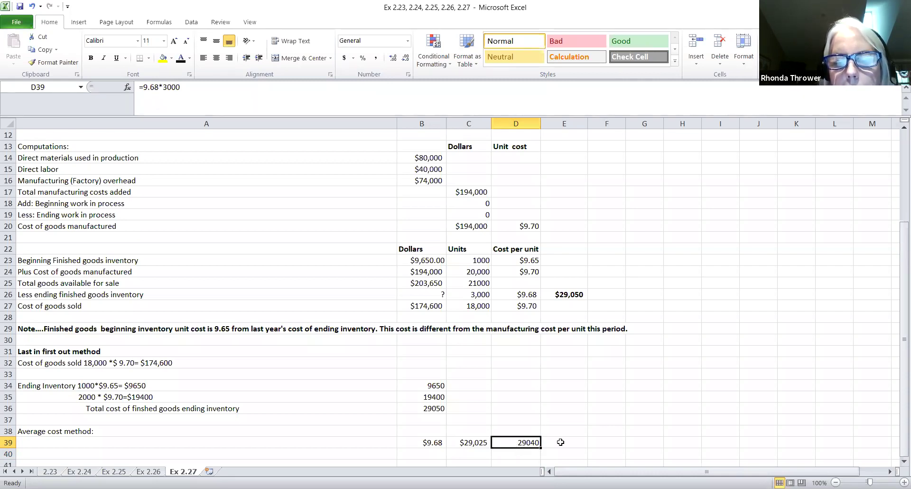
left_click(561, 444)
left_click(514, 444)
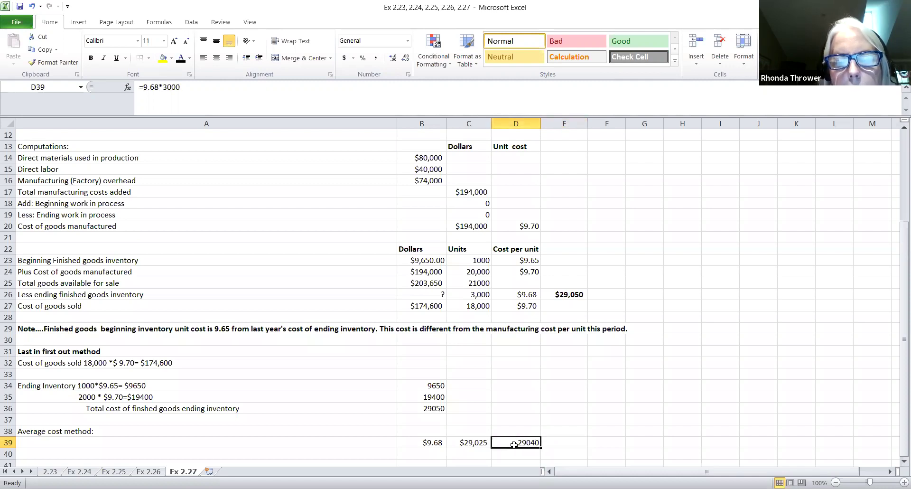
- Format the average unit cost in B39 as Number with four decimal places
left_click(441, 447)
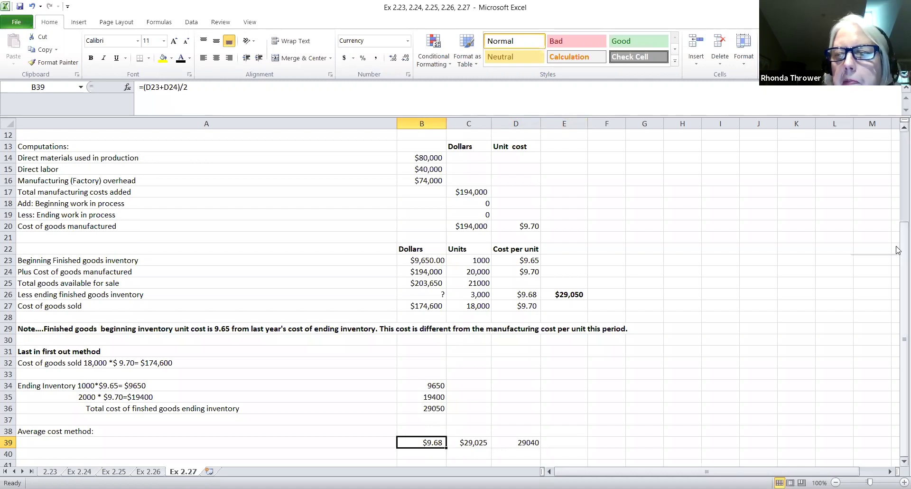
scroll(897, 228, "up", 3)
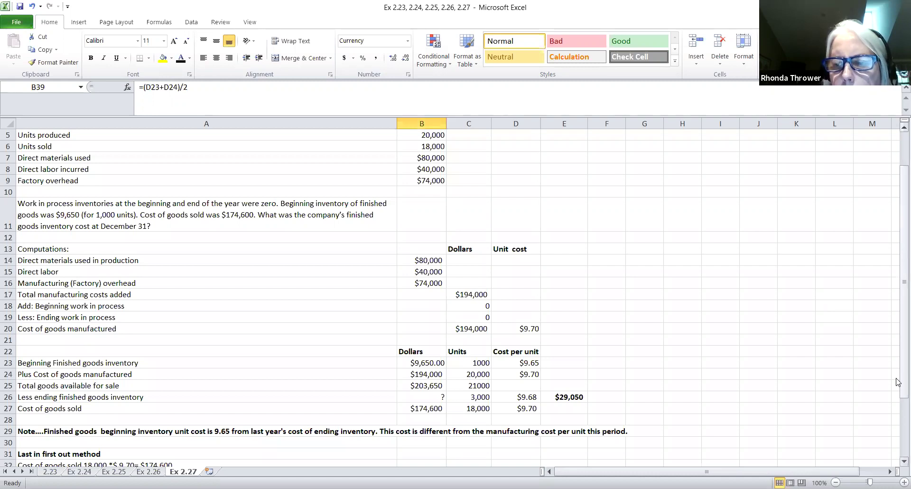
scroll(897, 384, "down", 5)
scroll(897, 383, "up", 6)
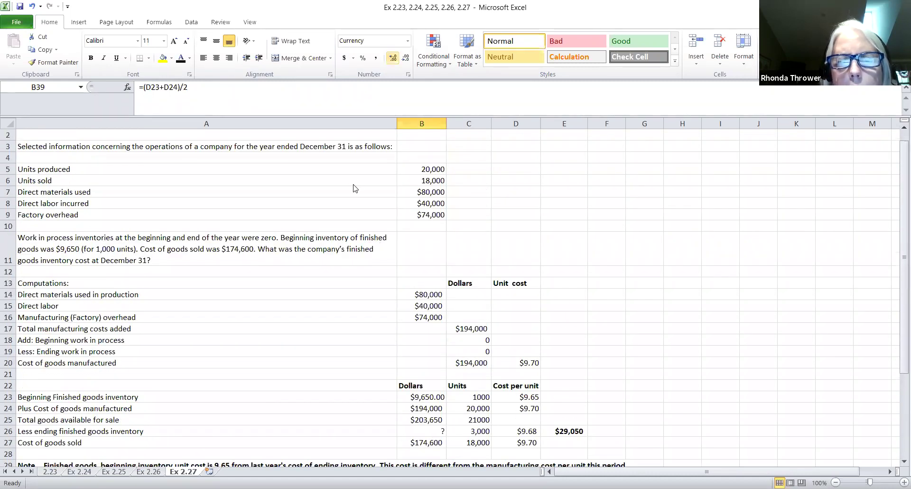
left_click(408, 41)
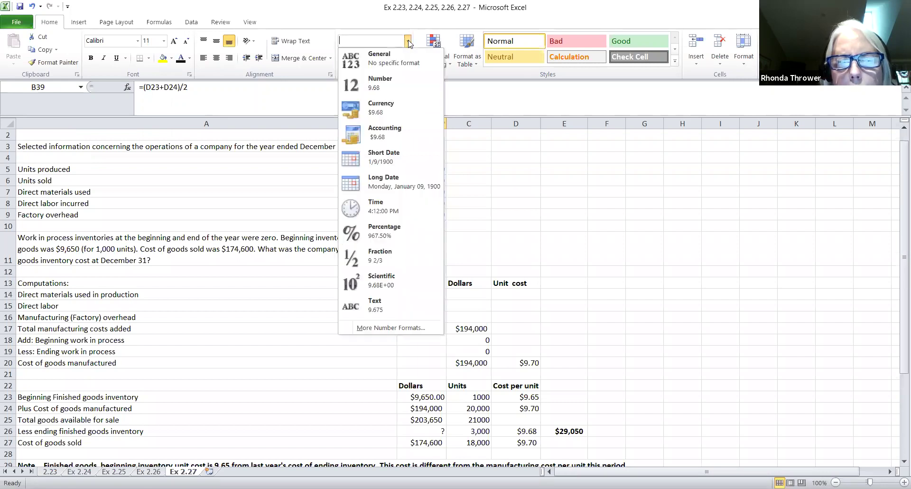
left_click(376, 87)
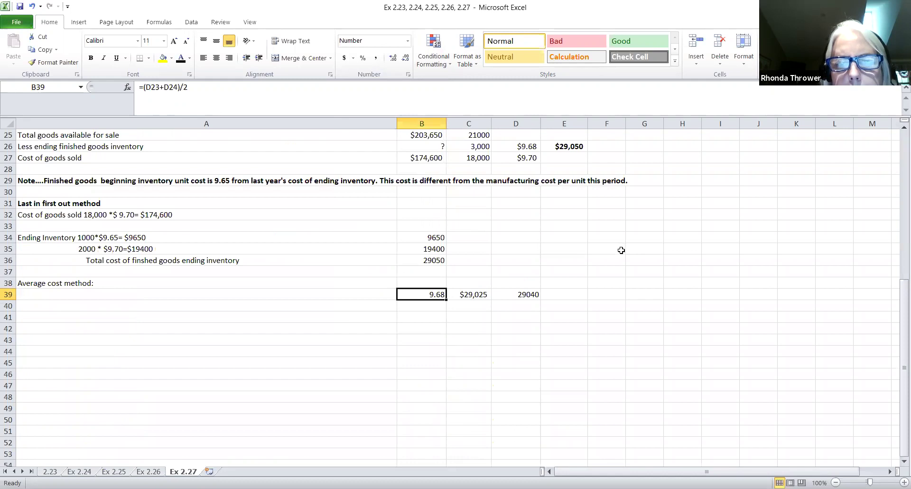
left_click(393, 58)
left_click(394, 58)
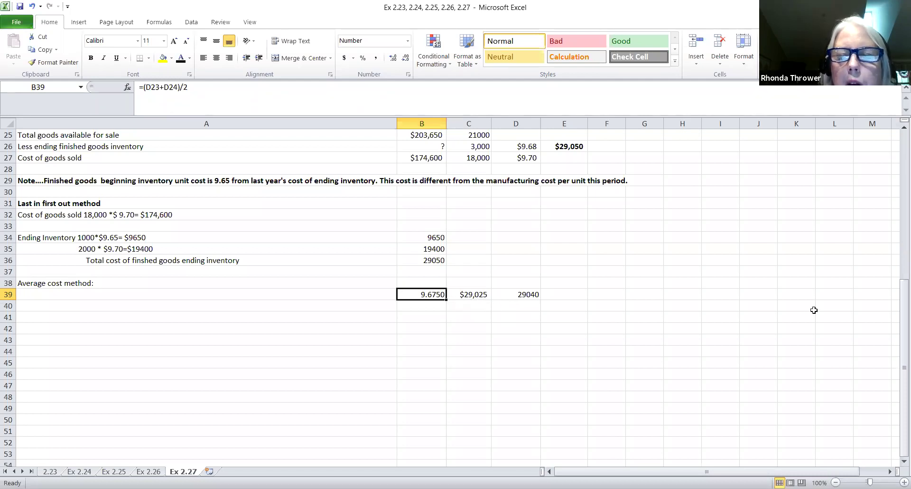
- Review the ending finished goods inventory dollar formula in E26
left_click_drag(900, 307, 612, 298)
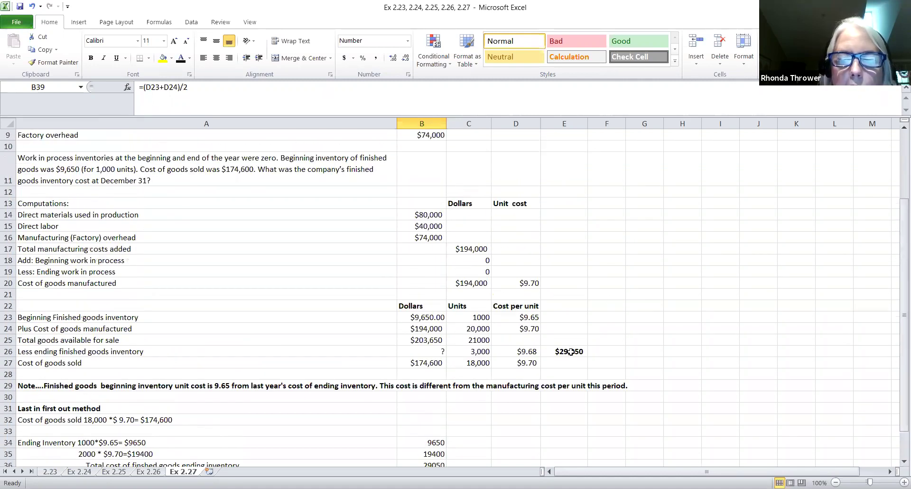
left_click(574, 351)
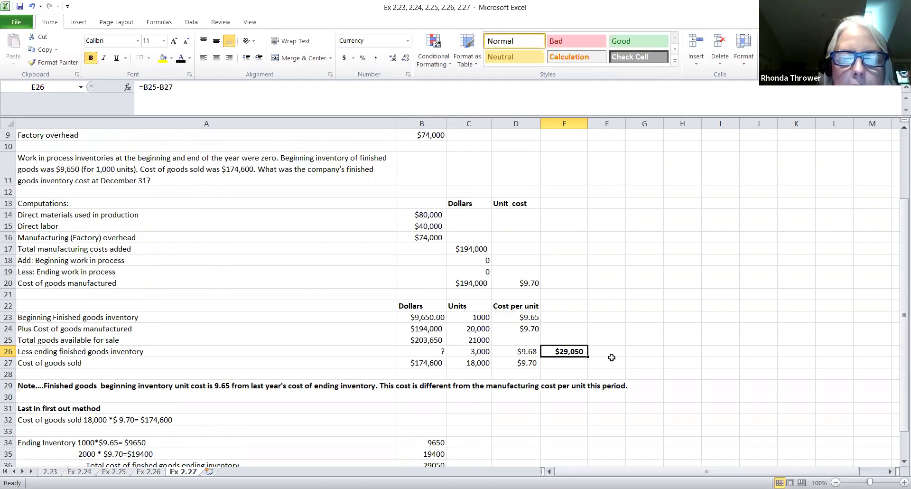
left_click_drag(898, 344, 897, 344)
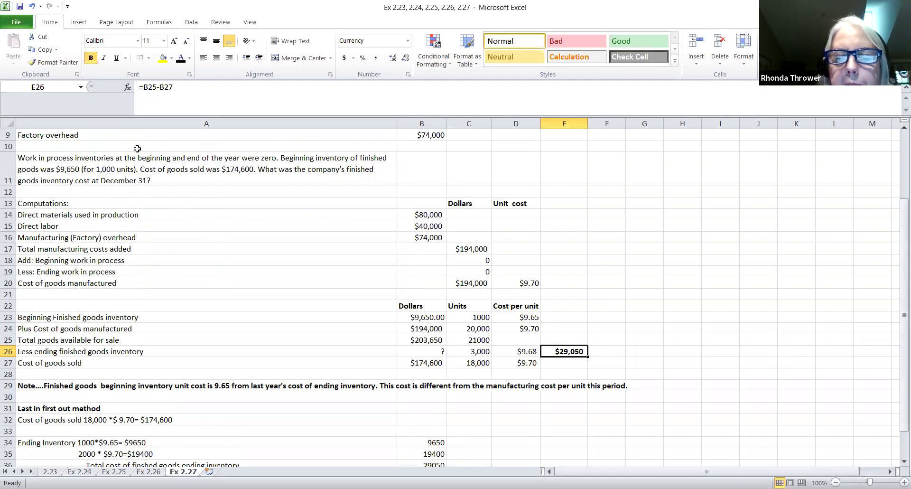